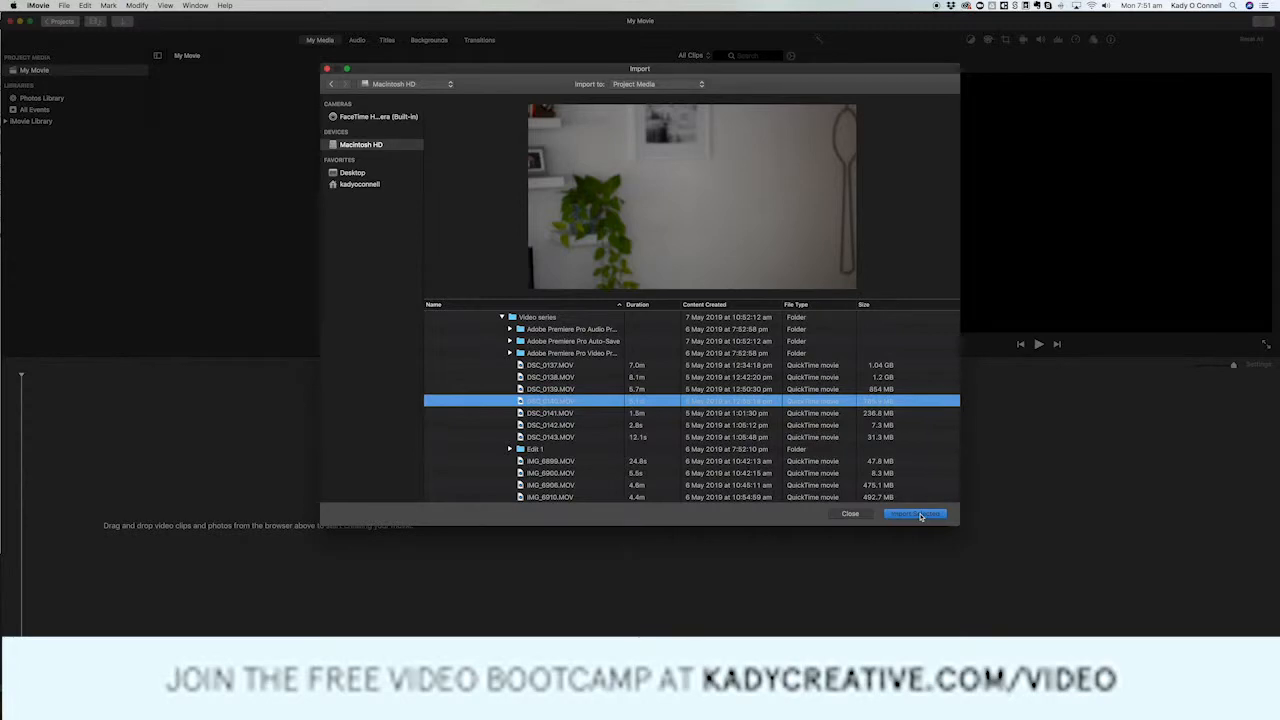
# Import DSC_0140.MOV into the project media and place it at the start of the empty timeline.
pyautogui.click(915, 514)
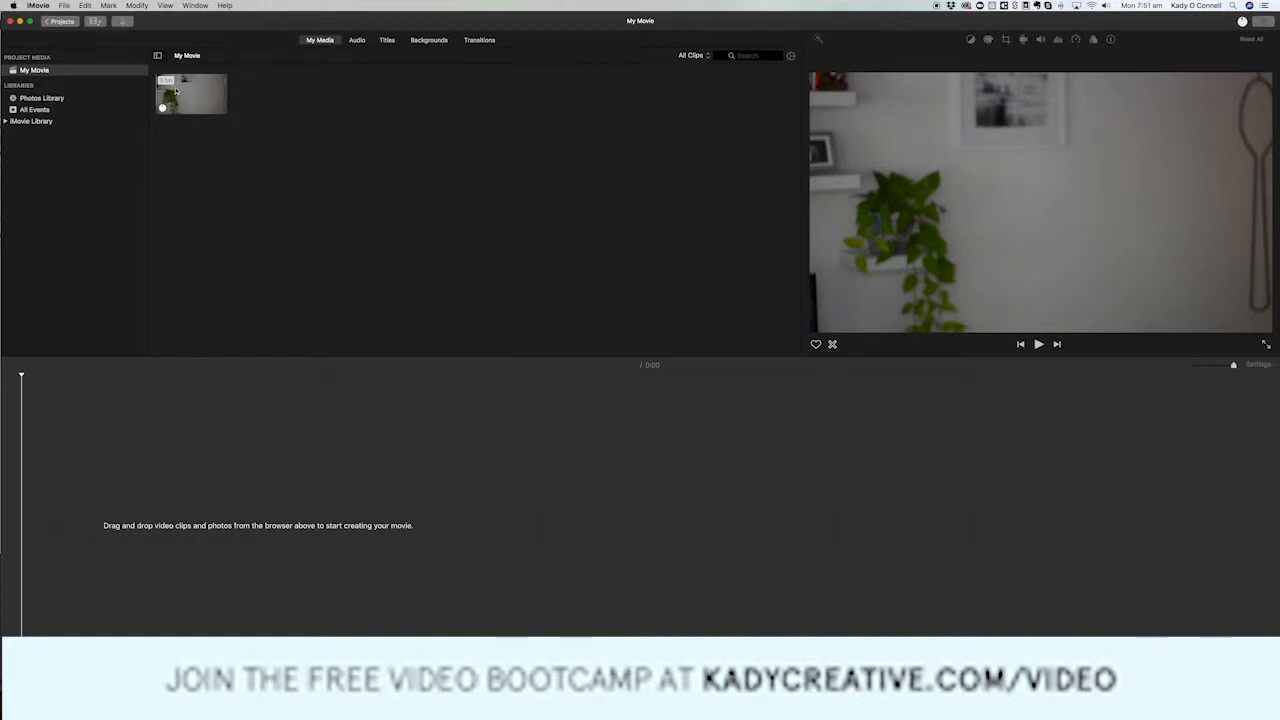
pyautogui.moveTo(185, 95); pyautogui.dragTo(111, 523)
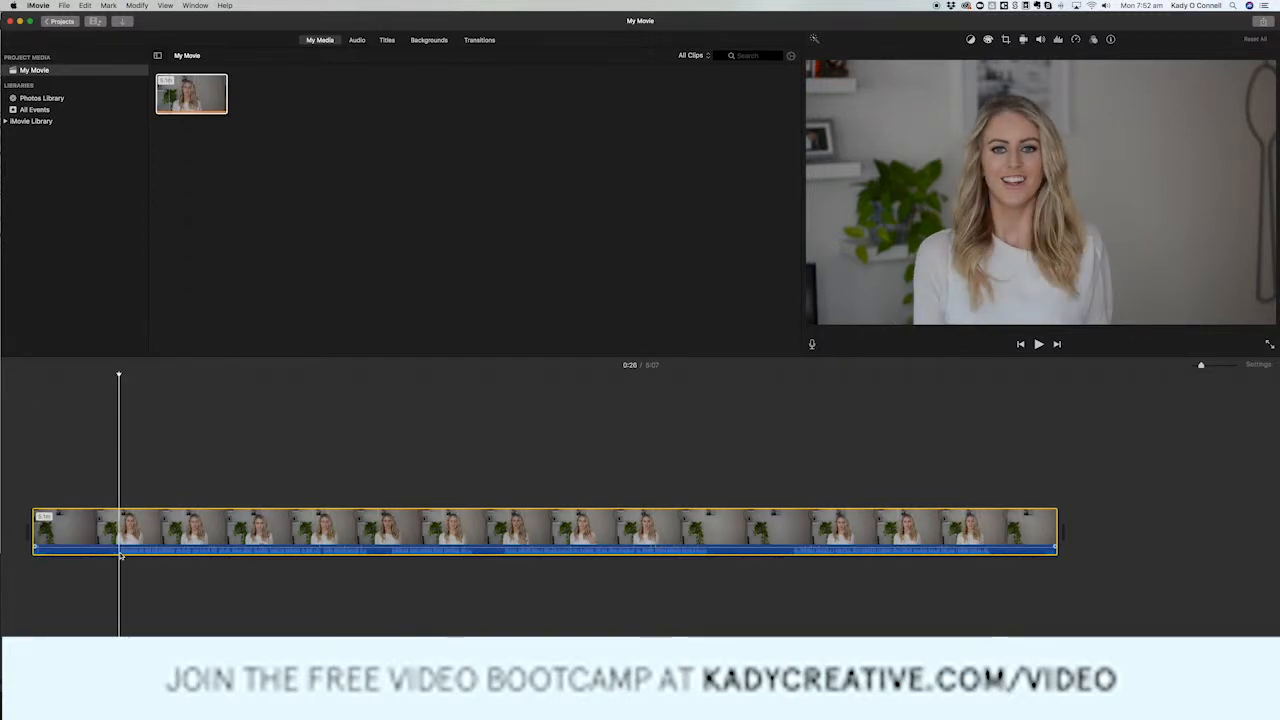
# Split the timeline clip at 0:28, where the presenter starts speaking, and delete the unused opening section.
pyautogui.click(119, 494)
pyautogui.click(120, 526)
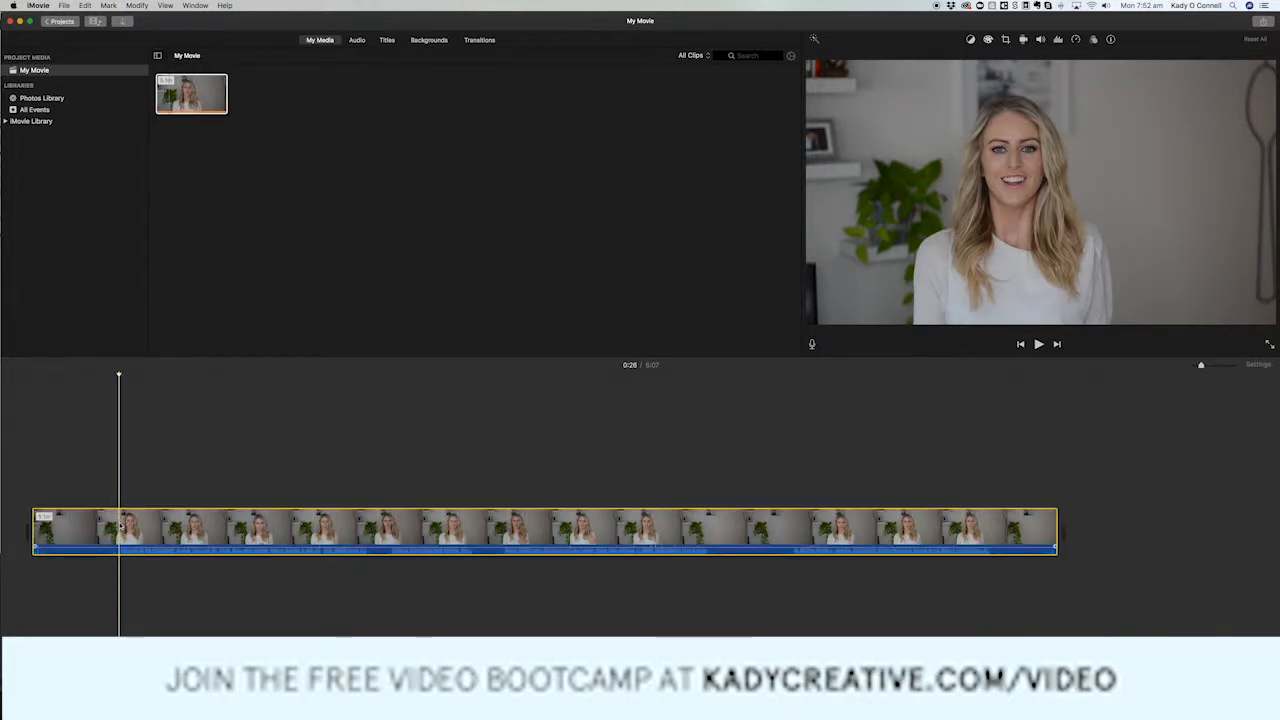
pyautogui.rightClick(121, 526)
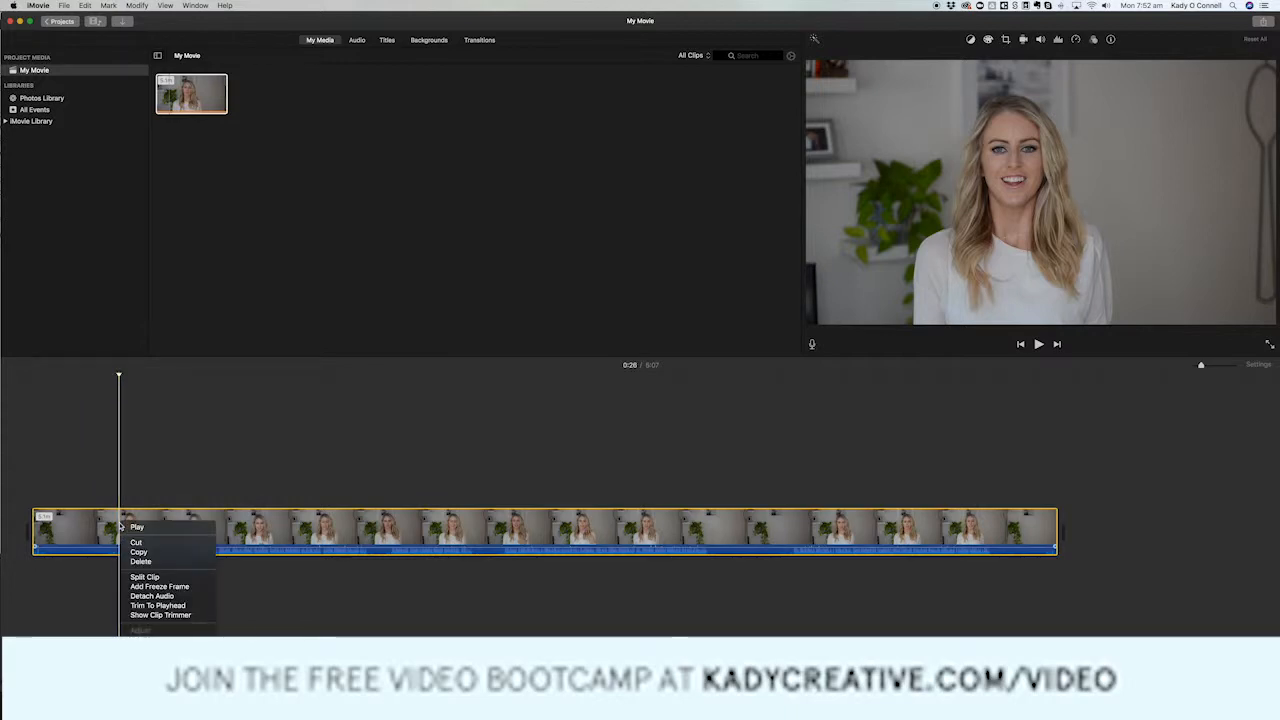
pyautogui.click(144, 577)
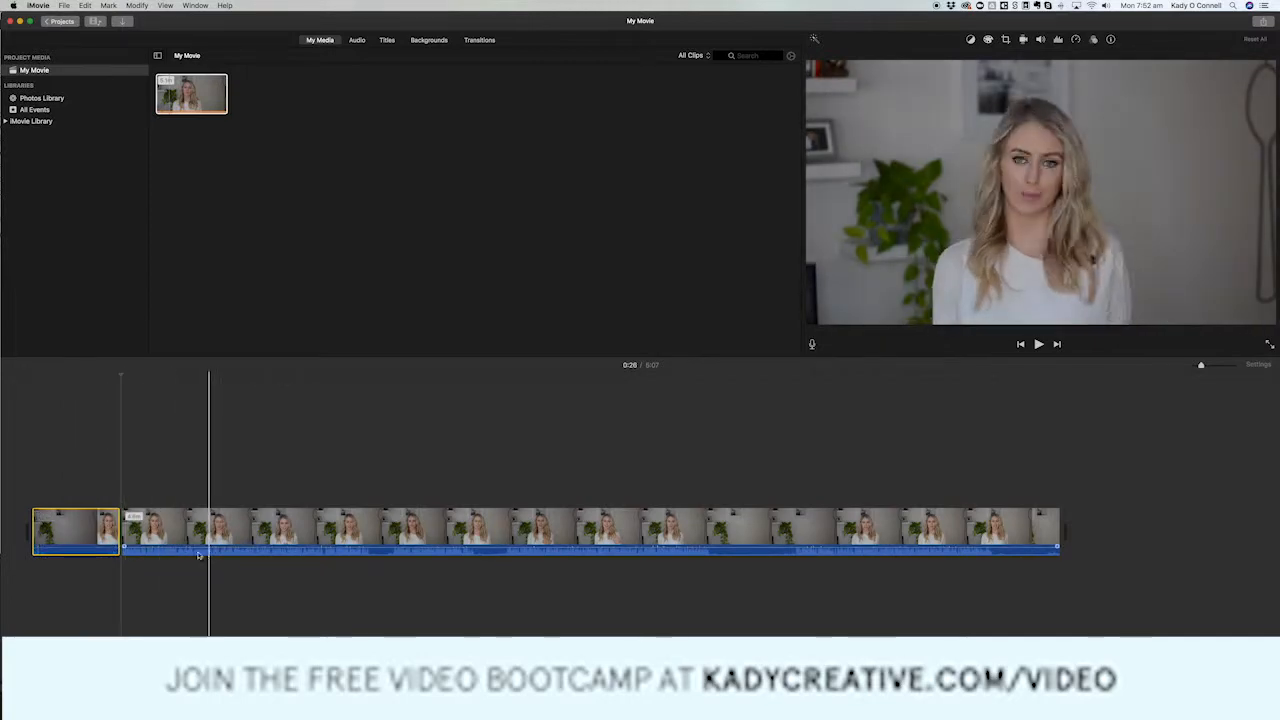
pyautogui.click(86, 545)
pyautogui.press('Delete')
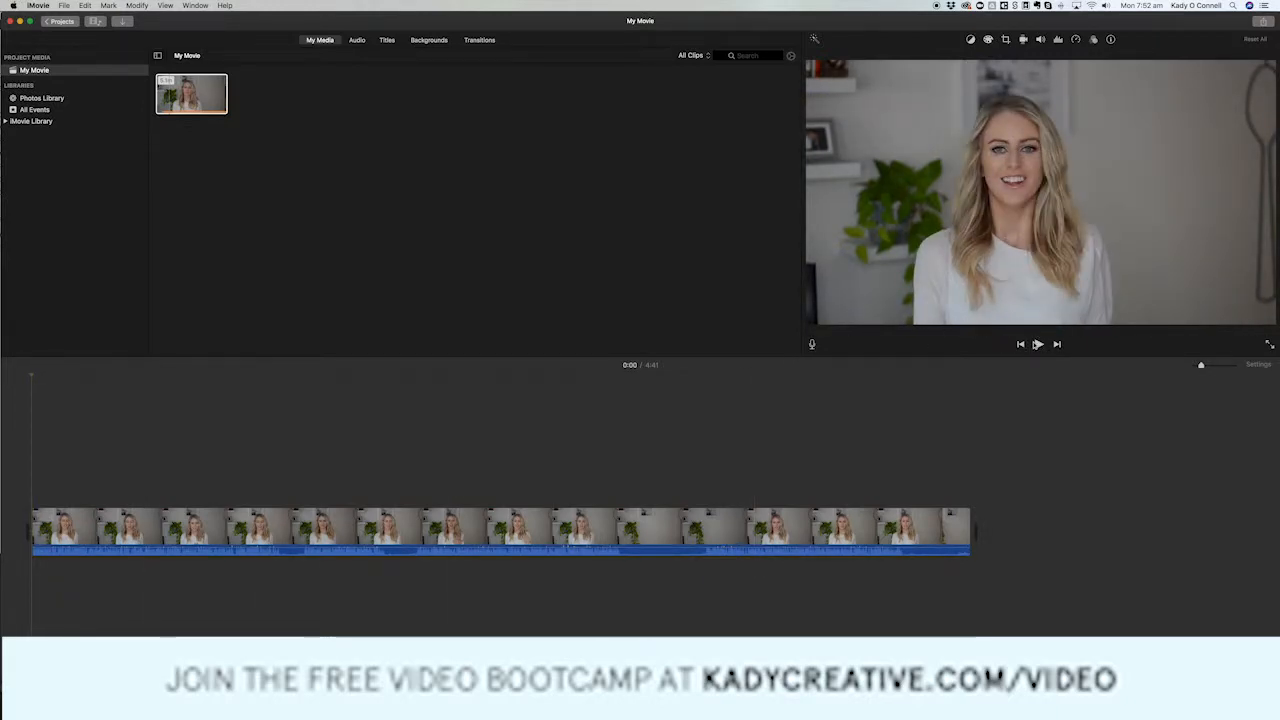
# Play back the trimmed opening and the passage around 1:13 to locate footage worth cutting.
pyautogui.press('XF86AudioRaiseVolume')
pyautogui.click(1039, 344)
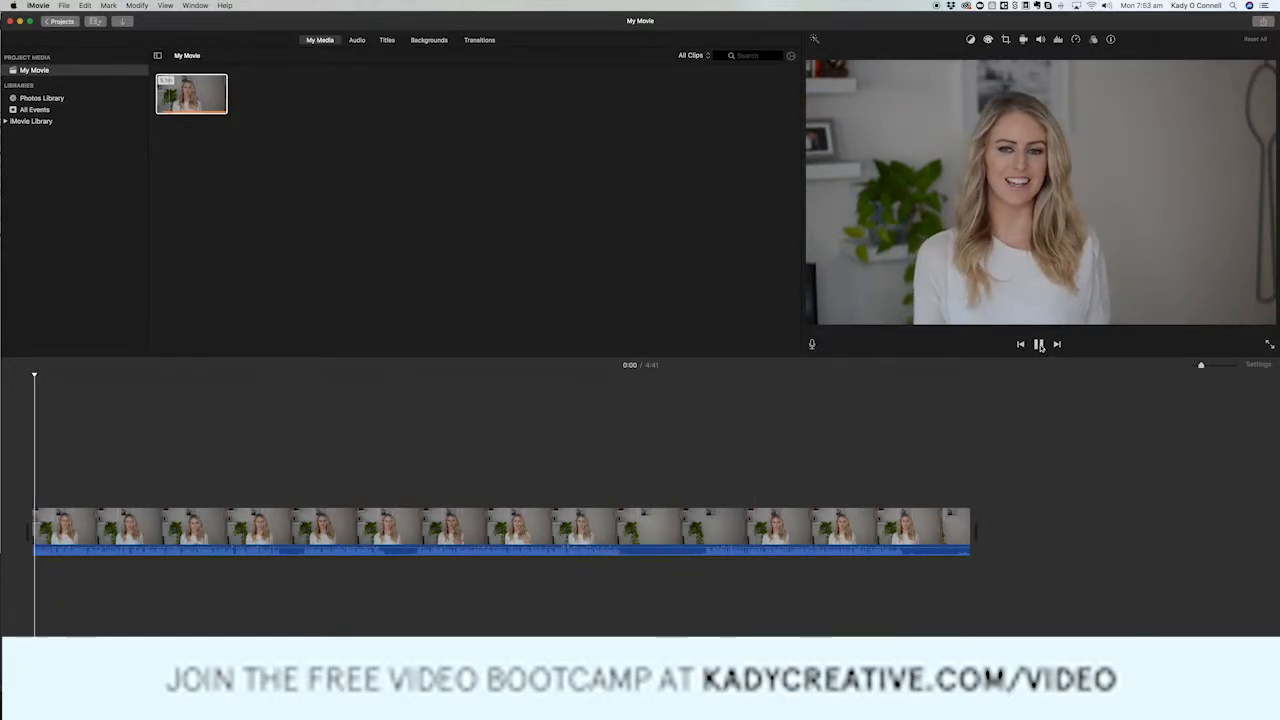
pyautogui.click(1039, 344)
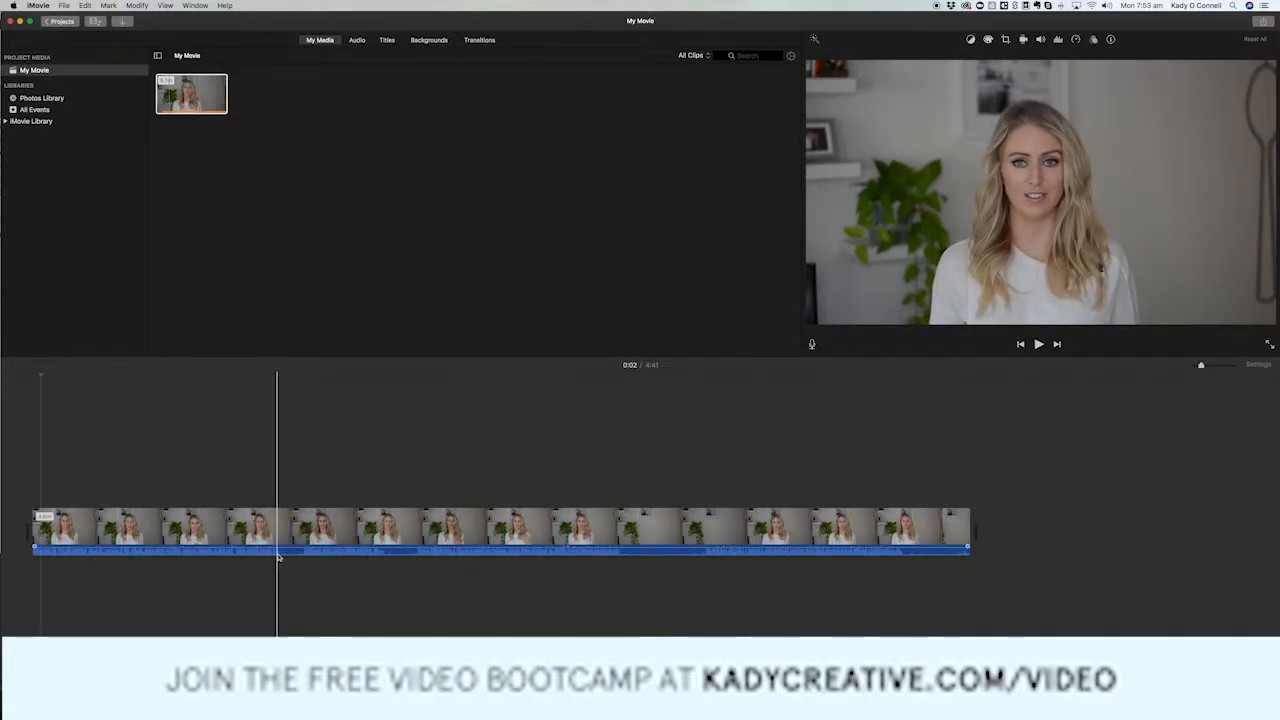
pyautogui.click(279, 553)
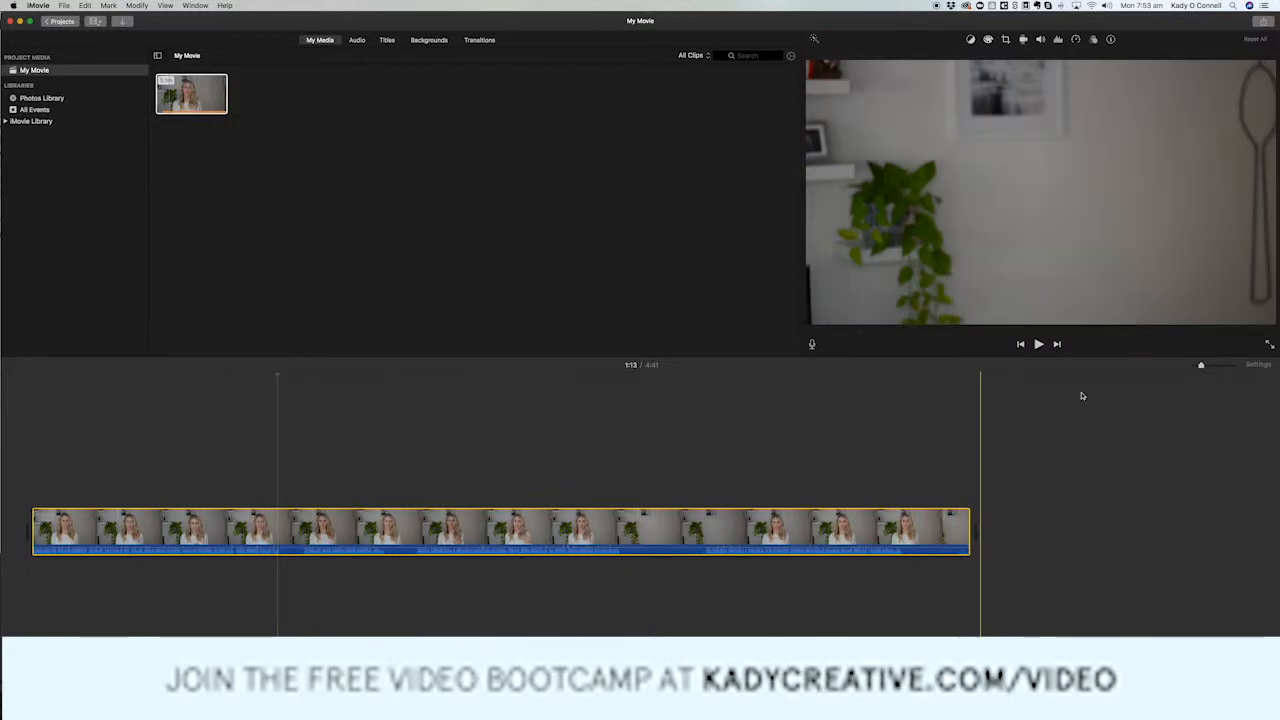
pyautogui.click(1038, 344)
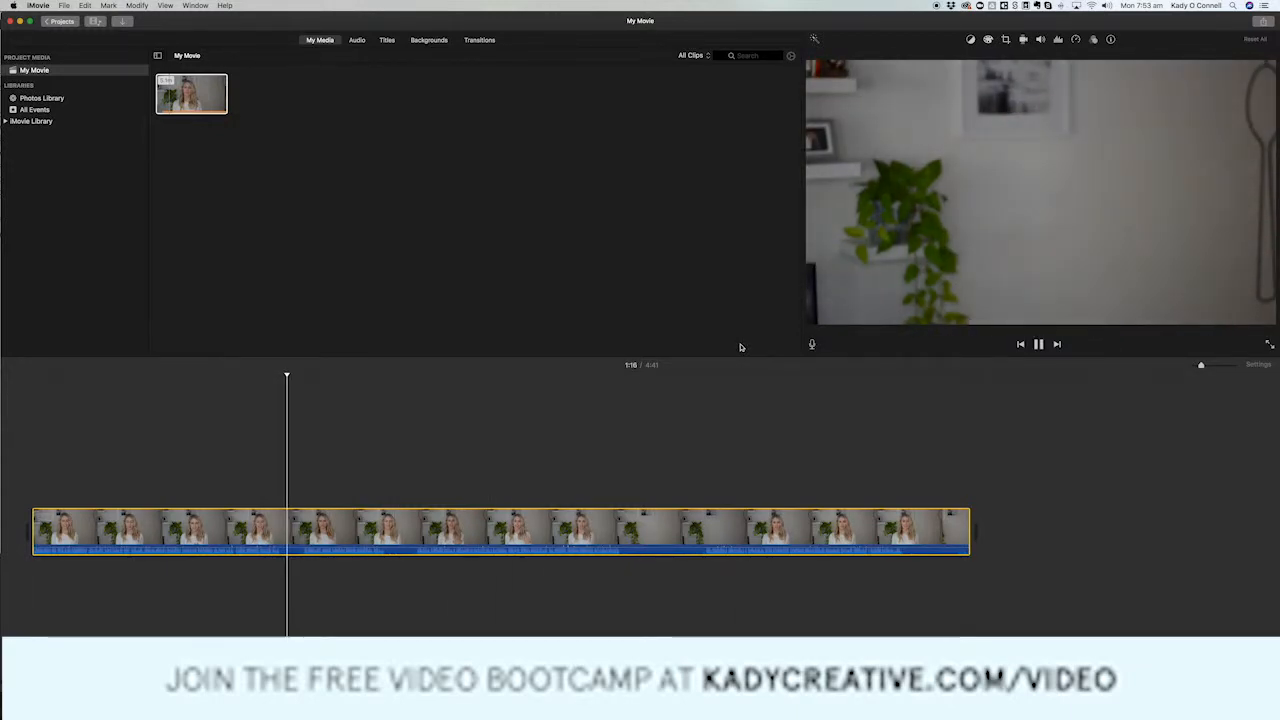
pyautogui.click(1039, 344)
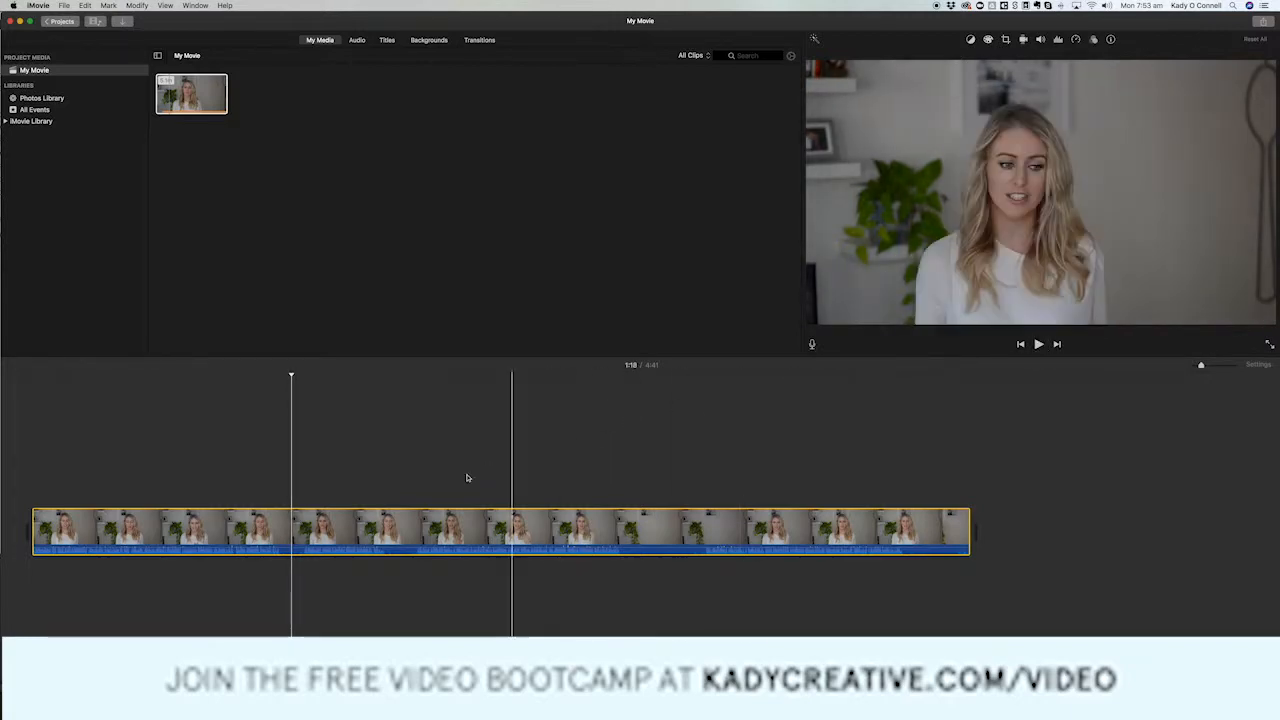
# Split the clip at 1:14 and again at 1:21, and delete the section in between.
pyautogui.click(281, 501)
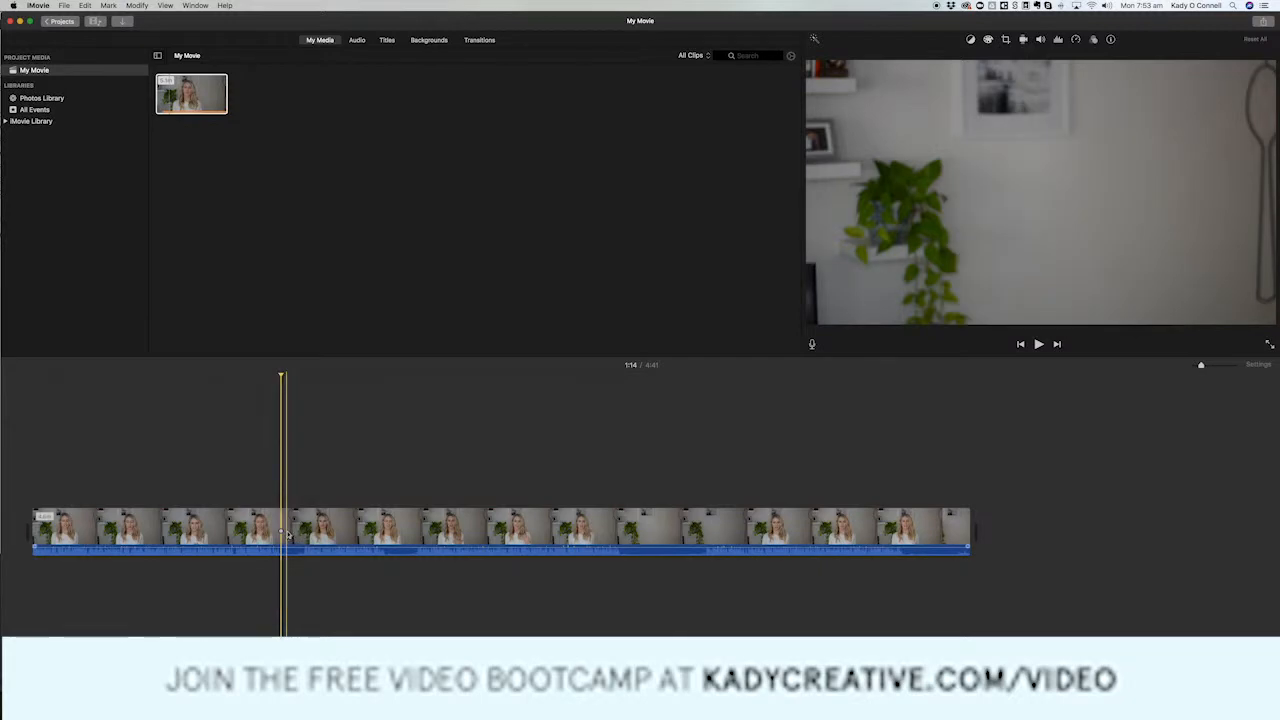
pyautogui.rightClick(282, 527)
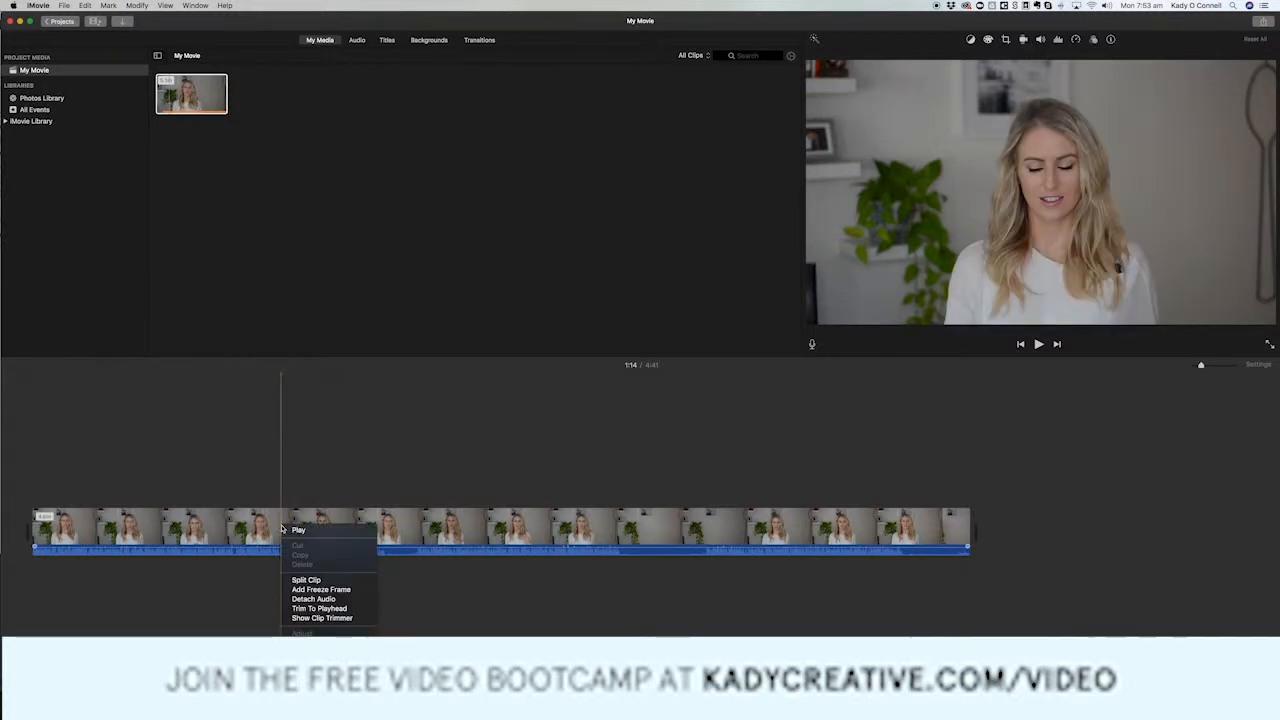
pyautogui.click(306, 580)
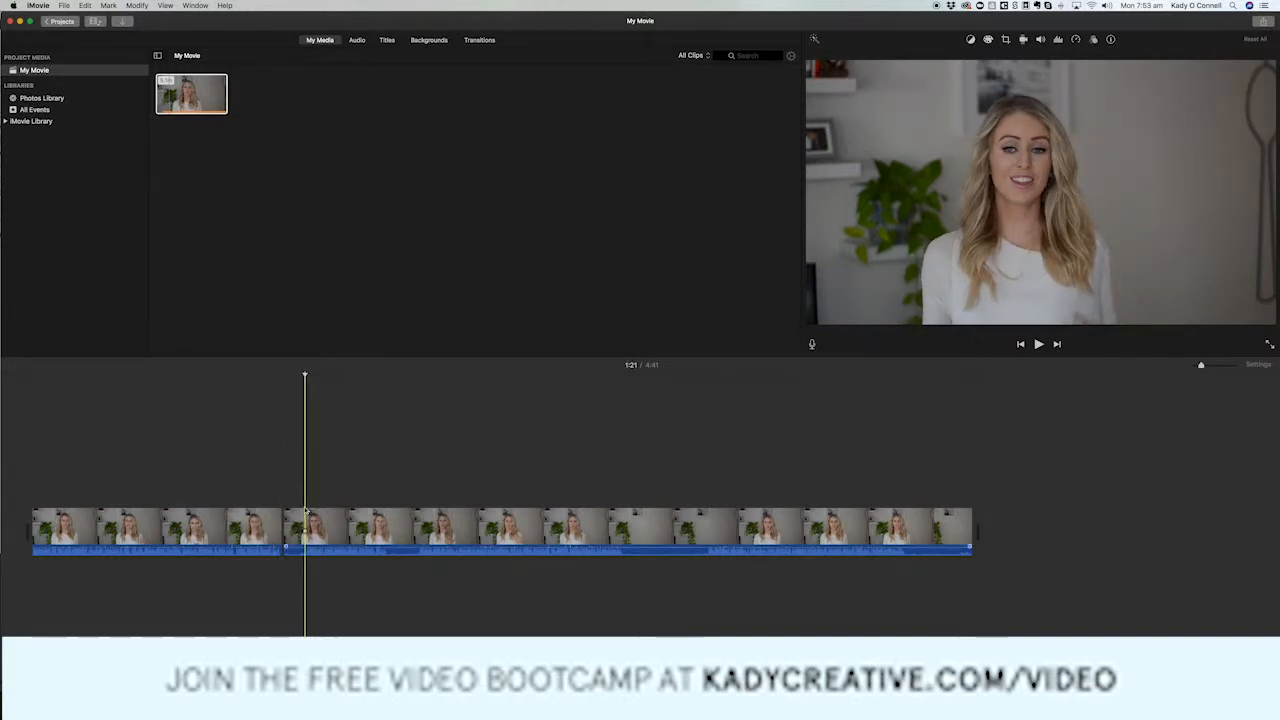
pyautogui.click(306, 514)
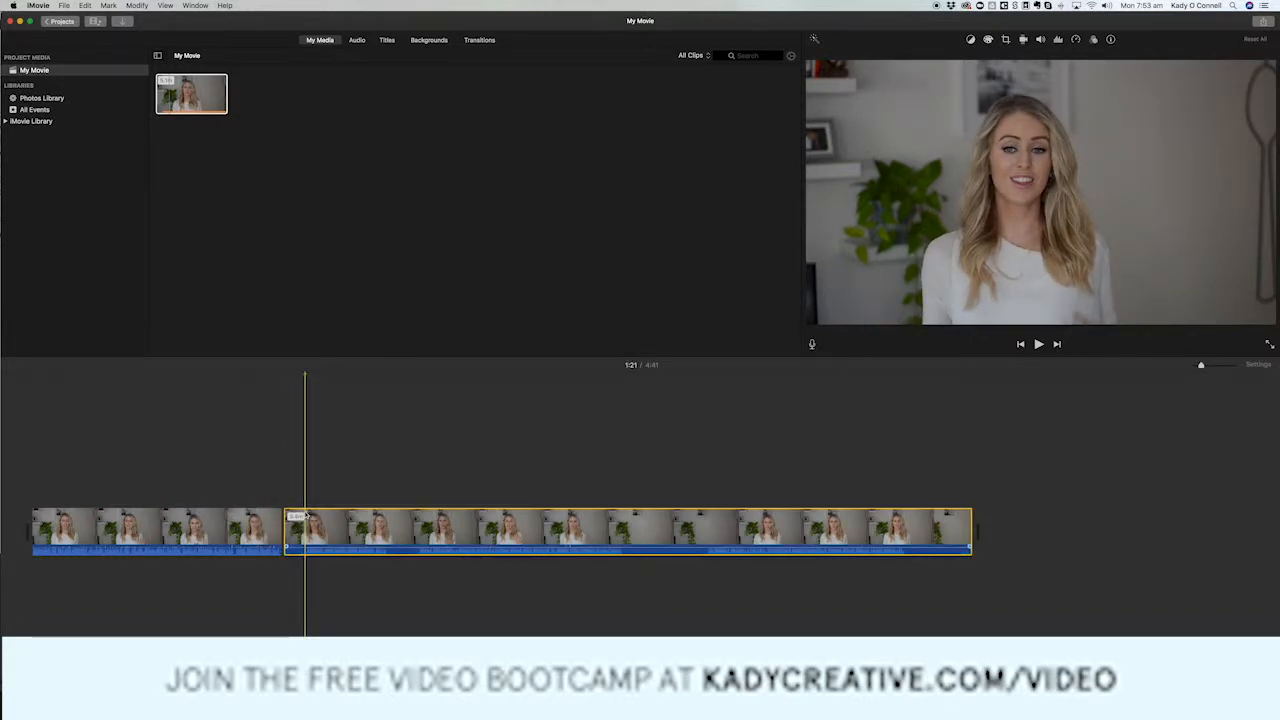
pyautogui.rightClick(306, 514)
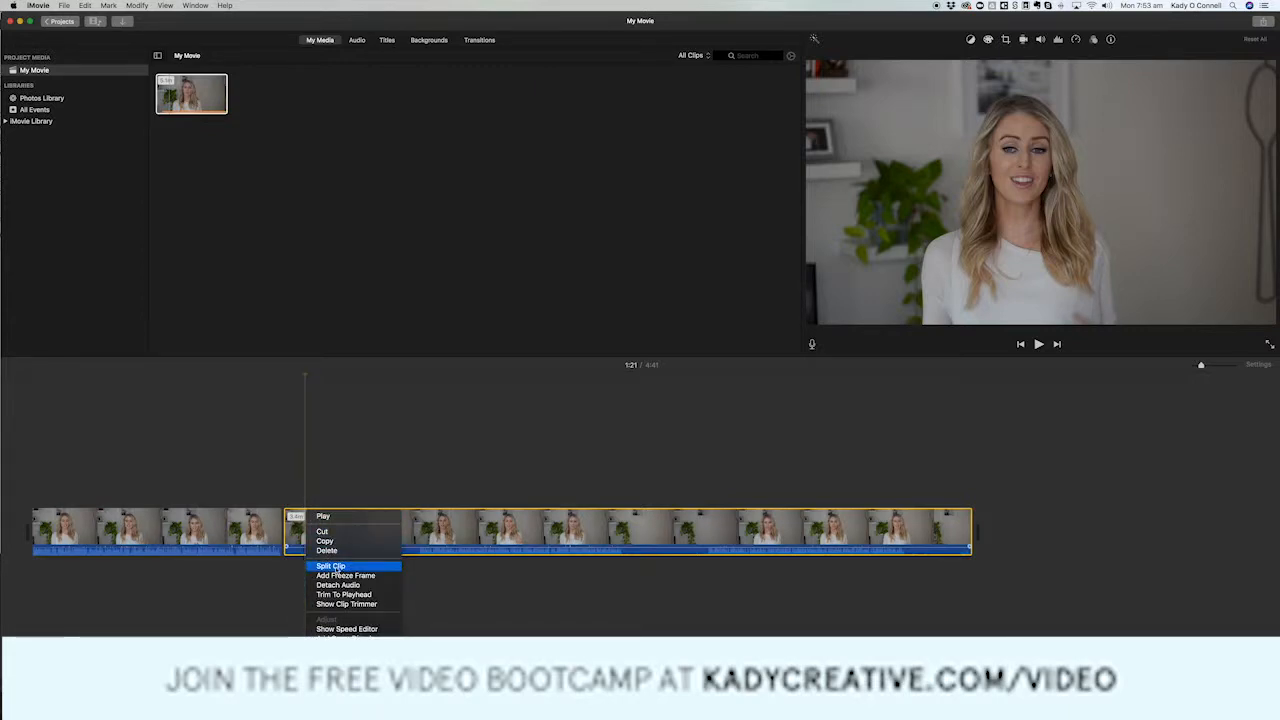
pyautogui.click(331, 566)
pyautogui.press('Delete')
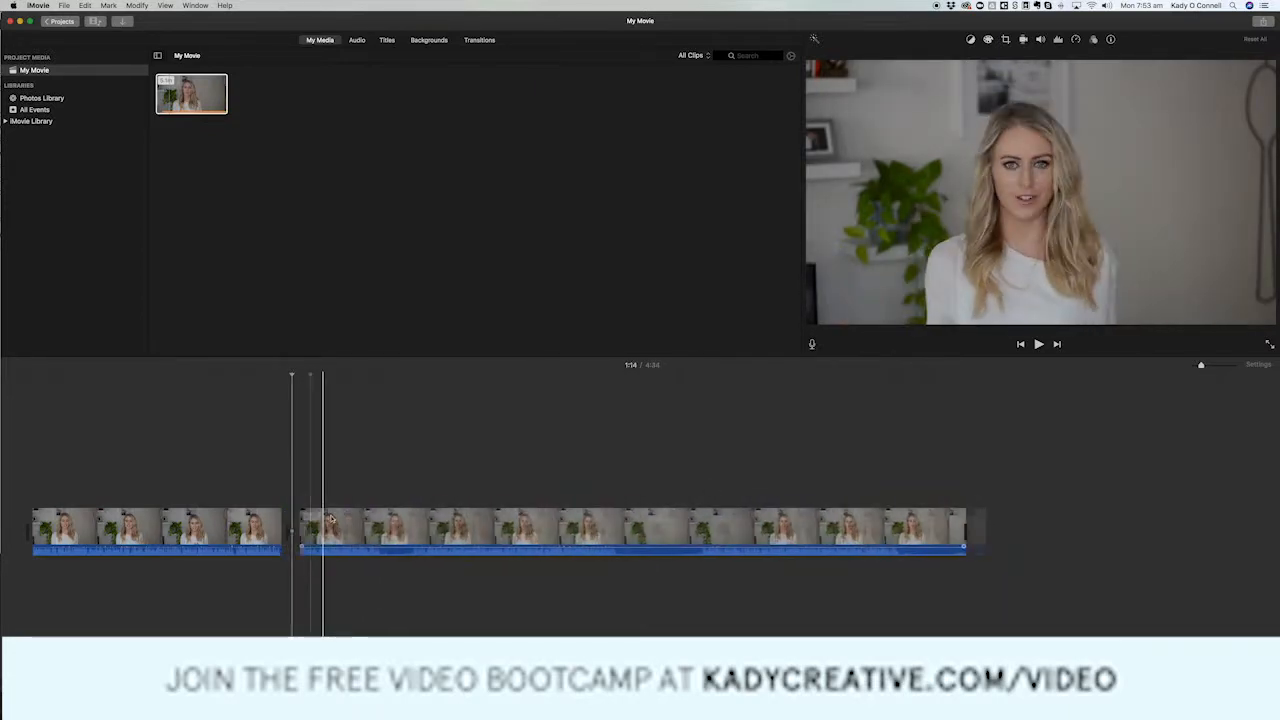
# Play back the cut between the two clips and check the second clip around 1:39.
pyautogui.click(305, 517)
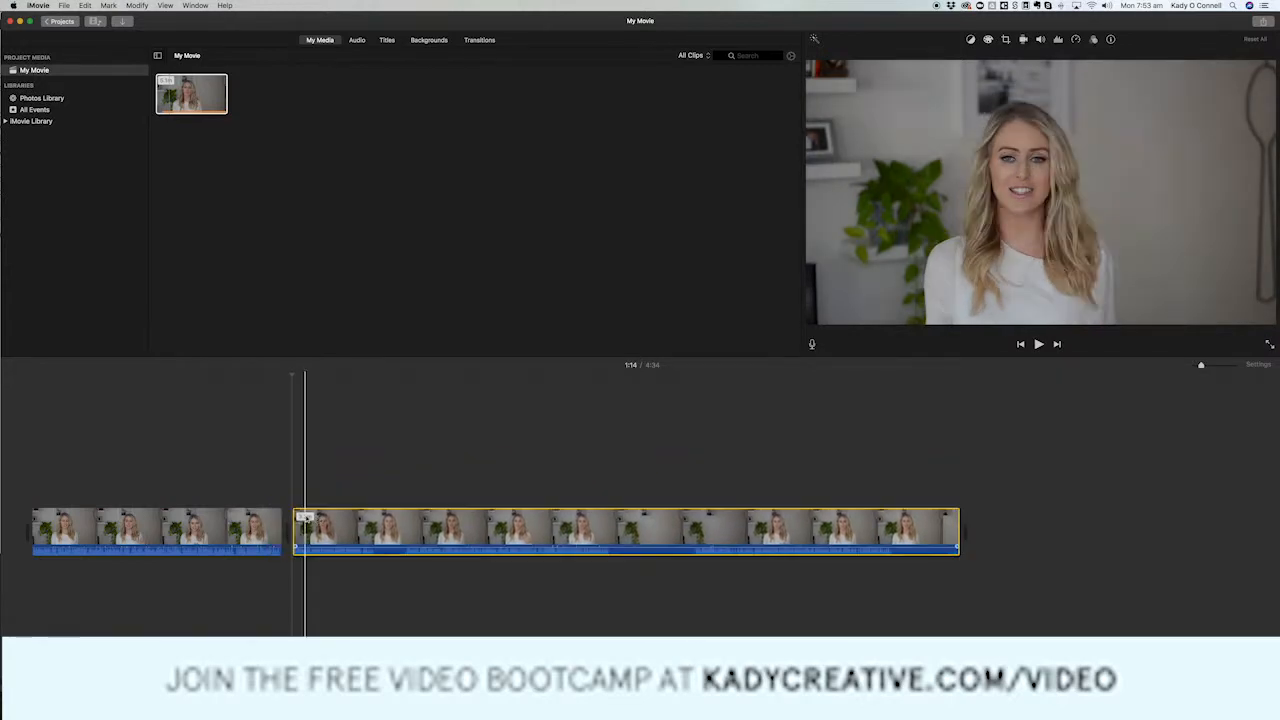
pyautogui.click(262, 491)
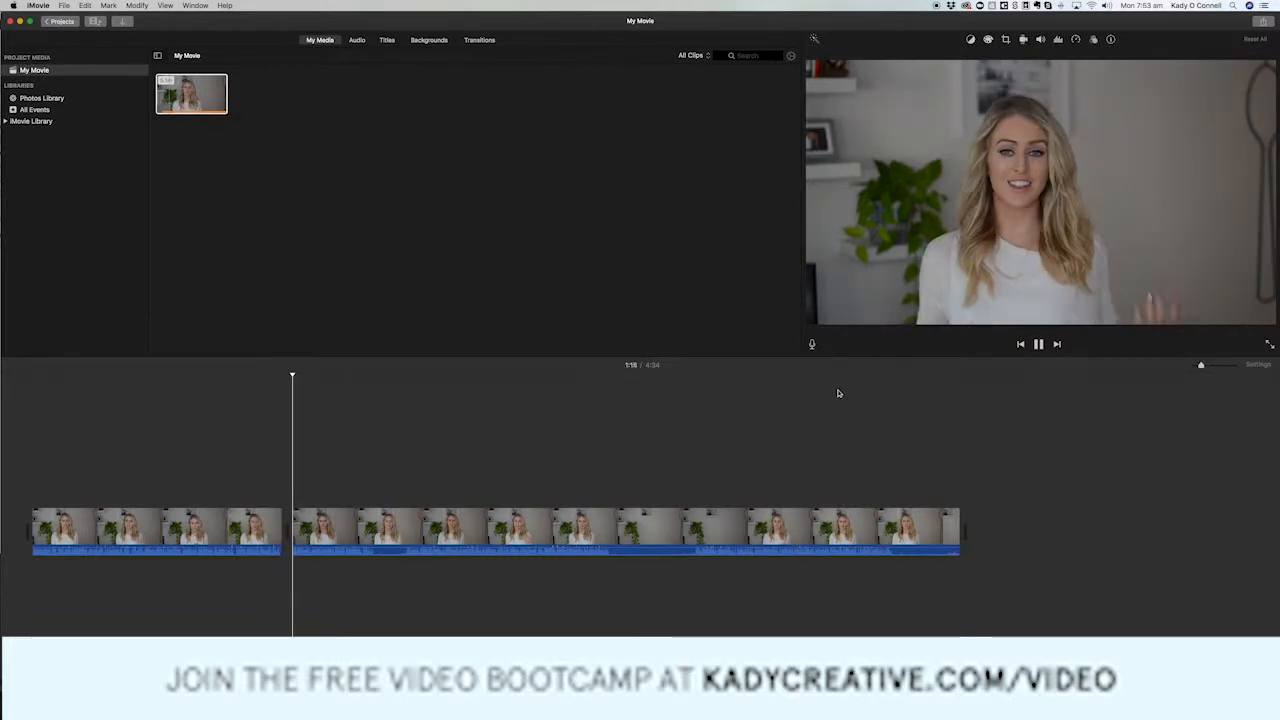
pyautogui.click(1040, 344)
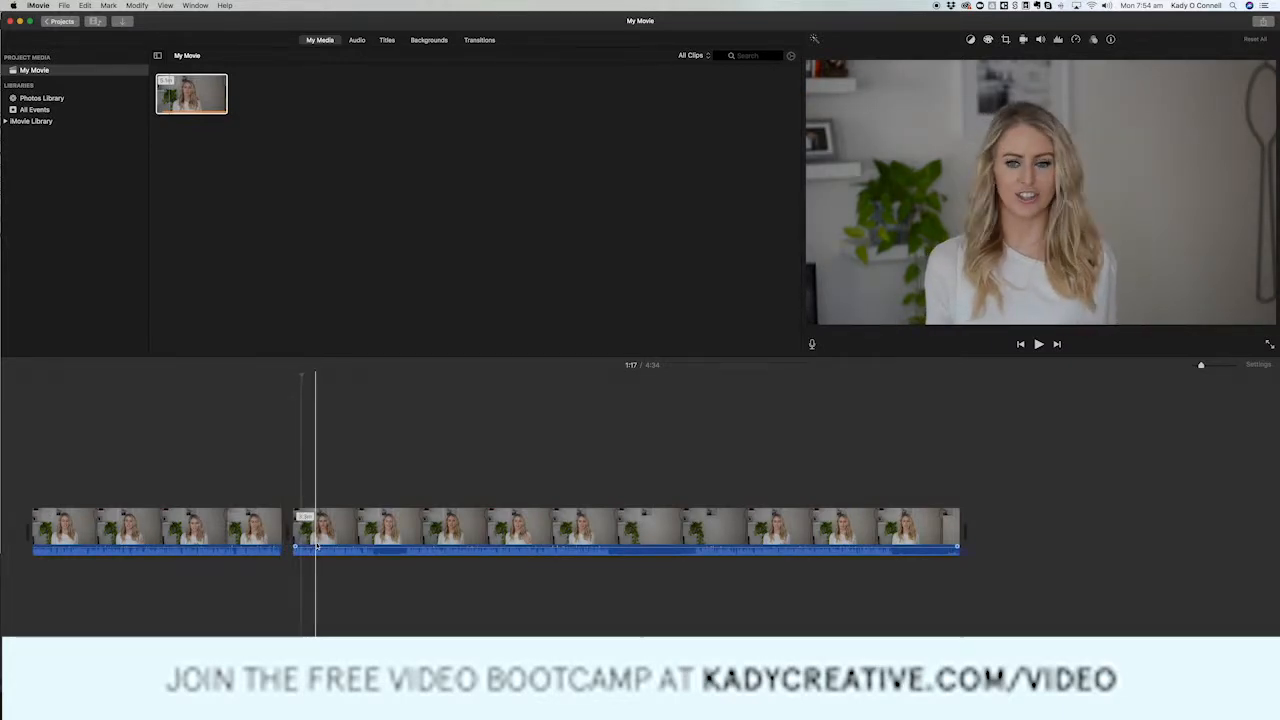
pyautogui.click(376, 552)
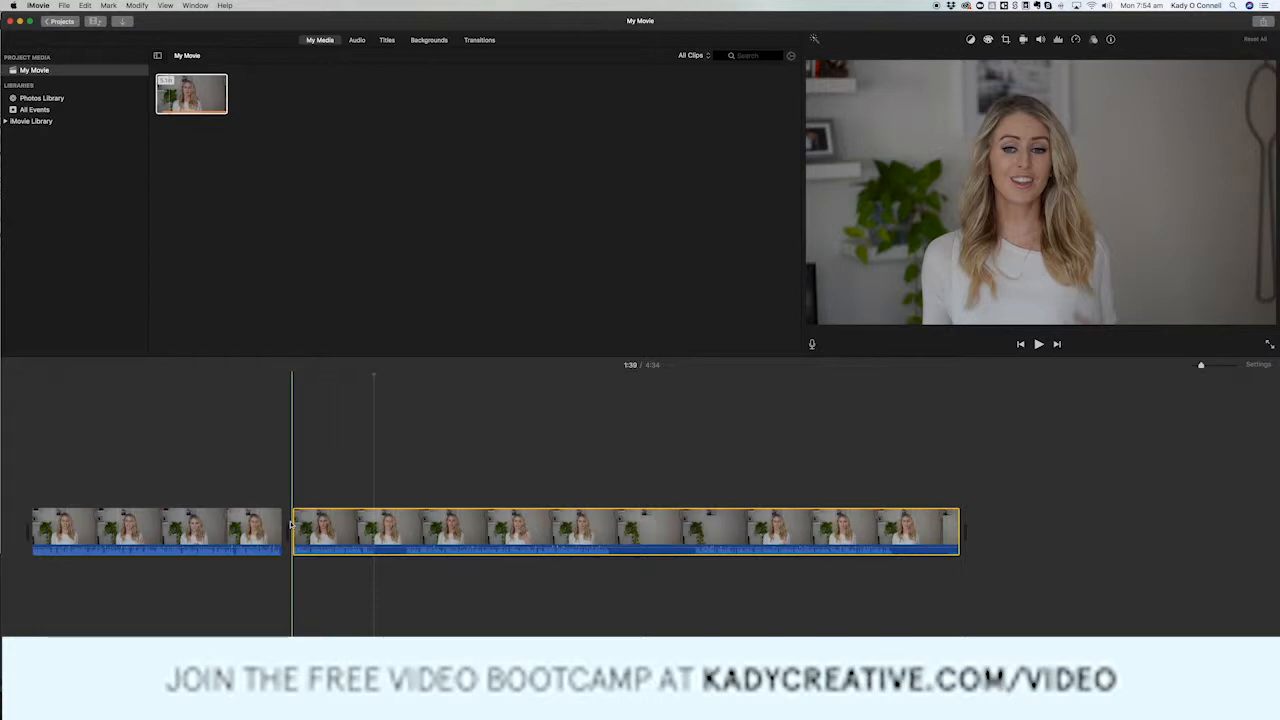
pyautogui.click(292, 528)
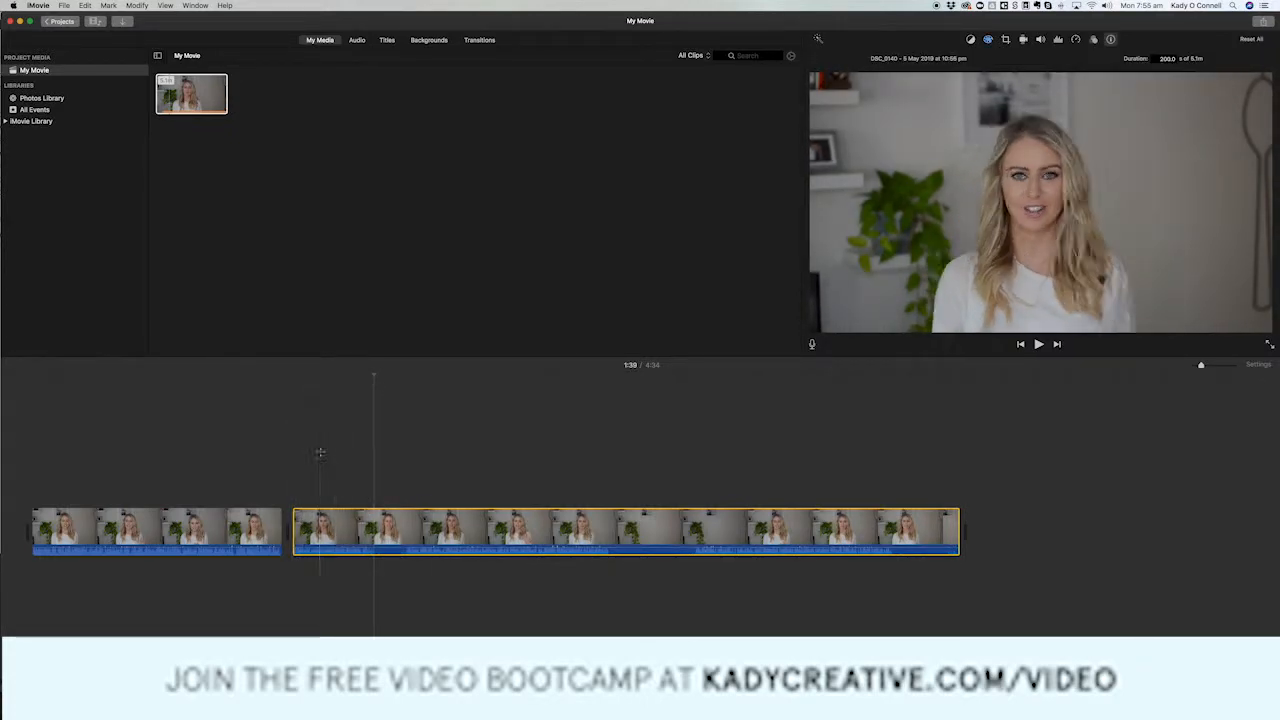
# Try a white balance on the second clip at 1:23 by sampling colours in the background behind the presenter.
pyautogui.click(320, 452)
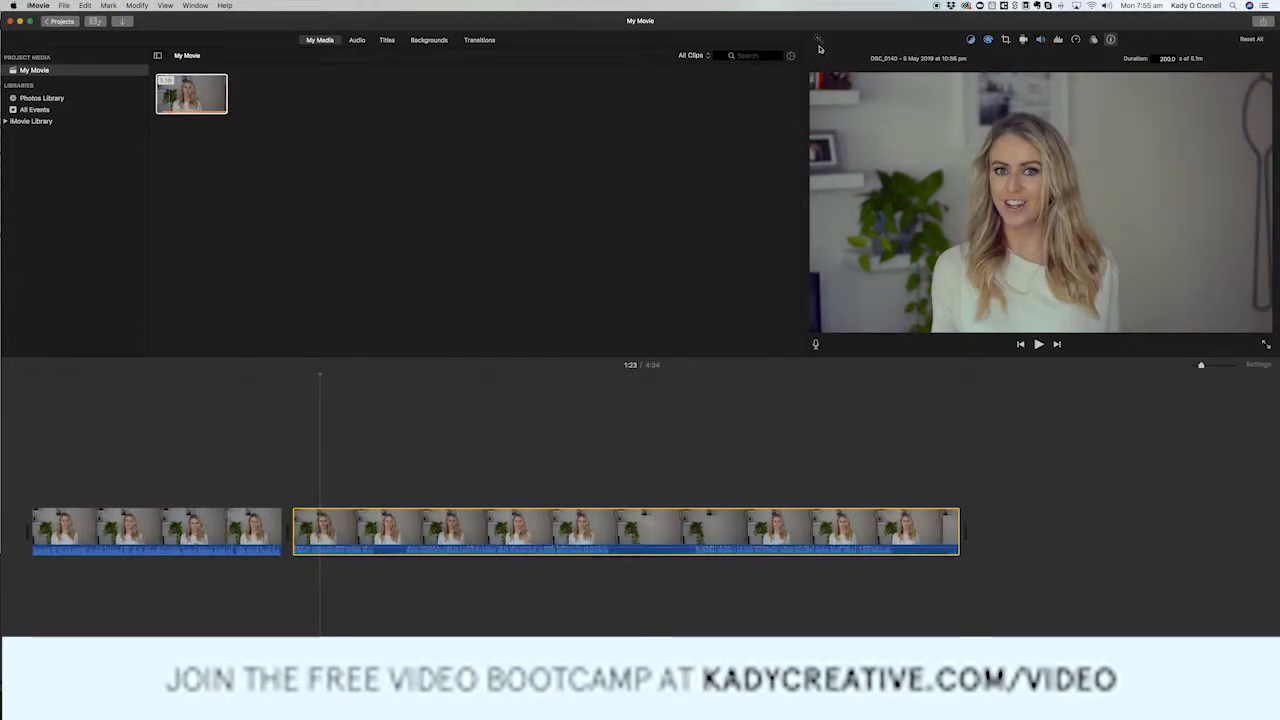
pyautogui.click(970, 40)
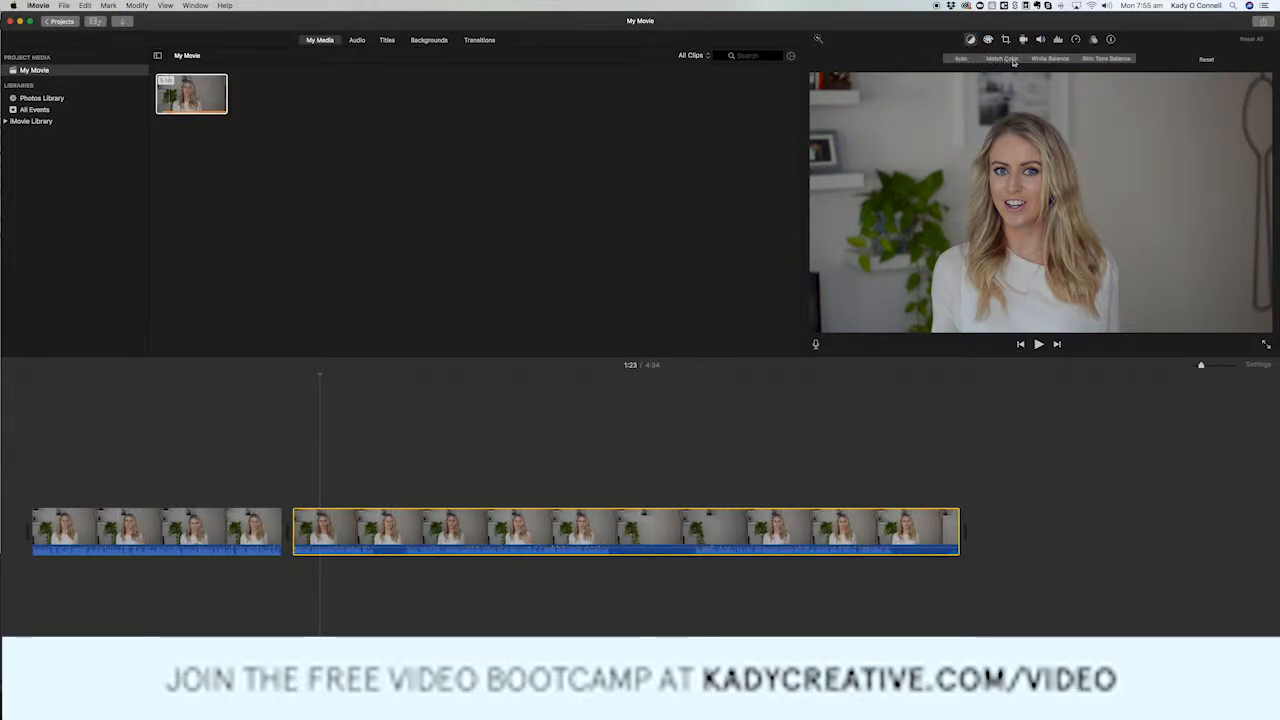
pyautogui.click(1050, 58)
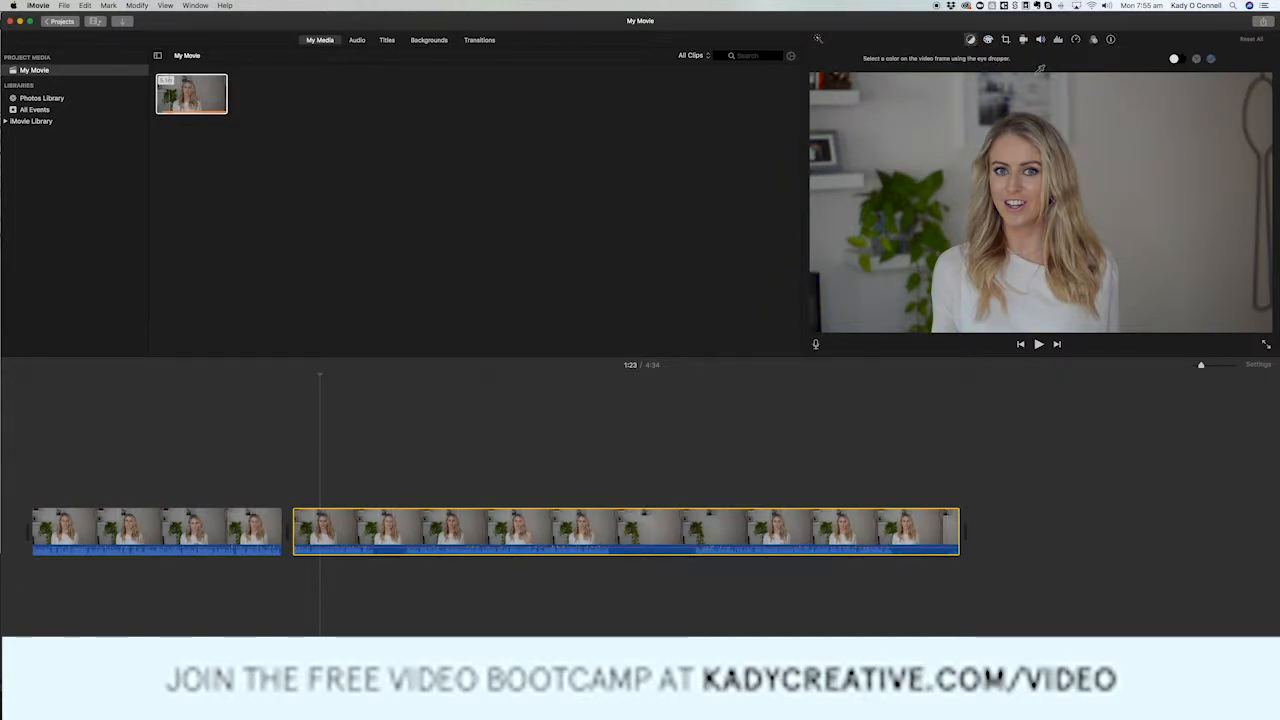
pyautogui.click(925, 119)
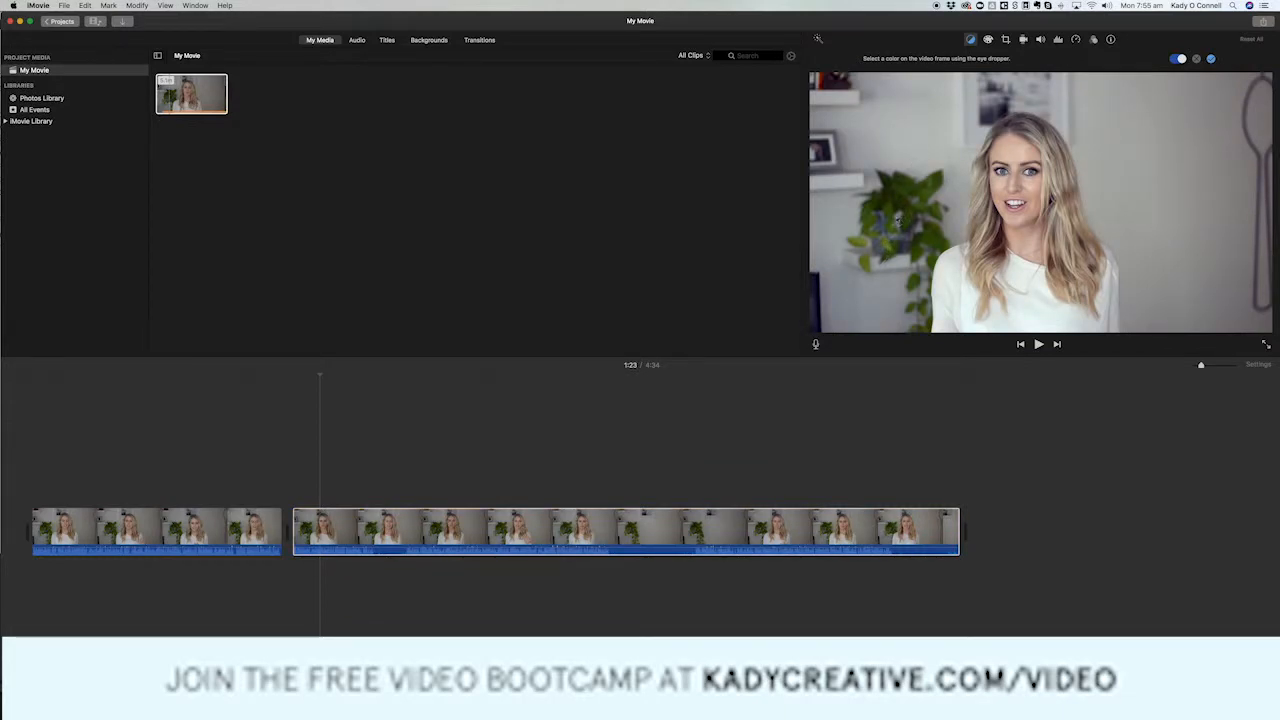
pyautogui.click(892, 230)
pyautogui.click(874, 156)
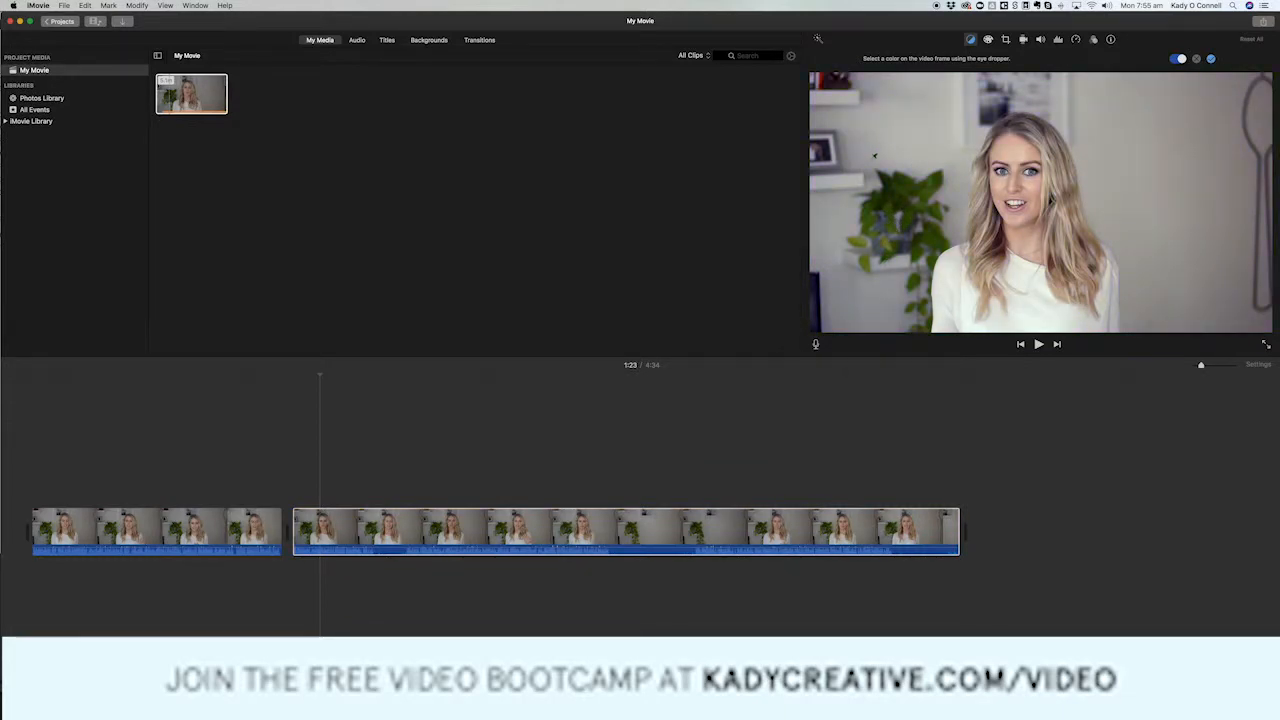
# Brighten the whites of the second clip with colour correction.
pyautogui.click(989, 40)
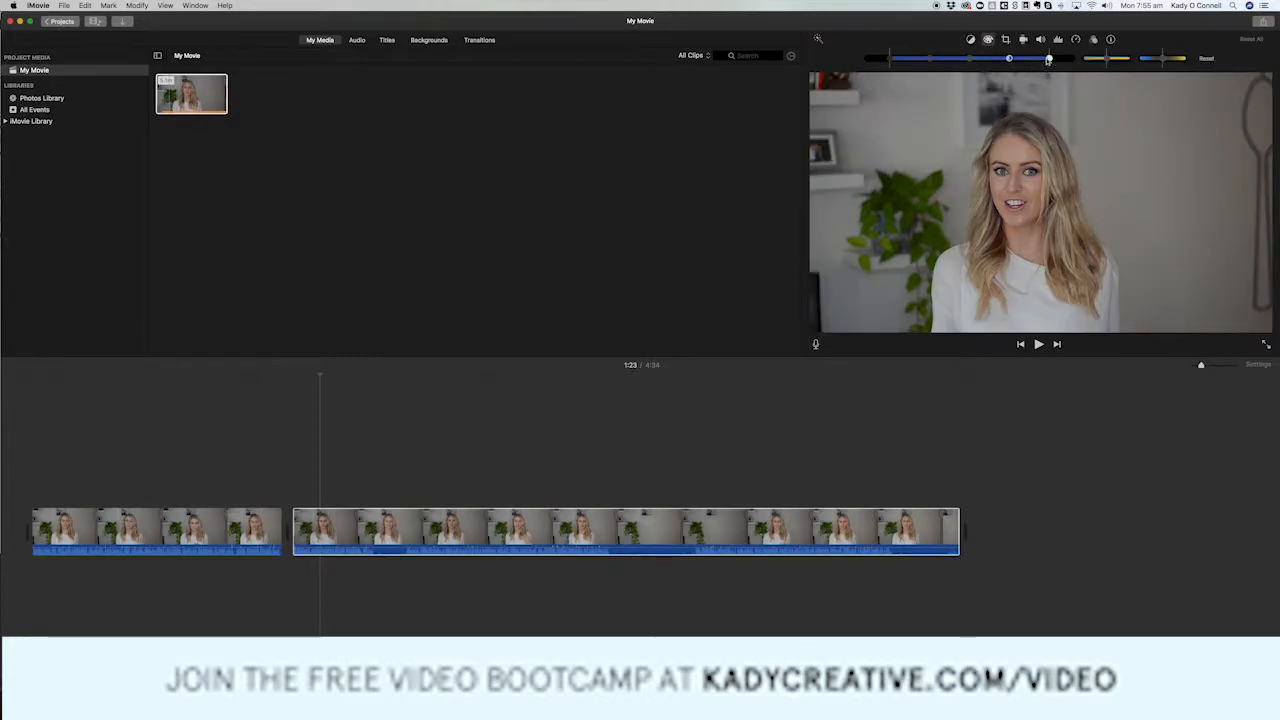
pyautogui.moveTo(1037, 60)
pyautogui.mouseDown()
pyautogui.moveTo(1069, 60)
pyautogui.moveTo(1056, 60)
pyautogui.mouseUp()
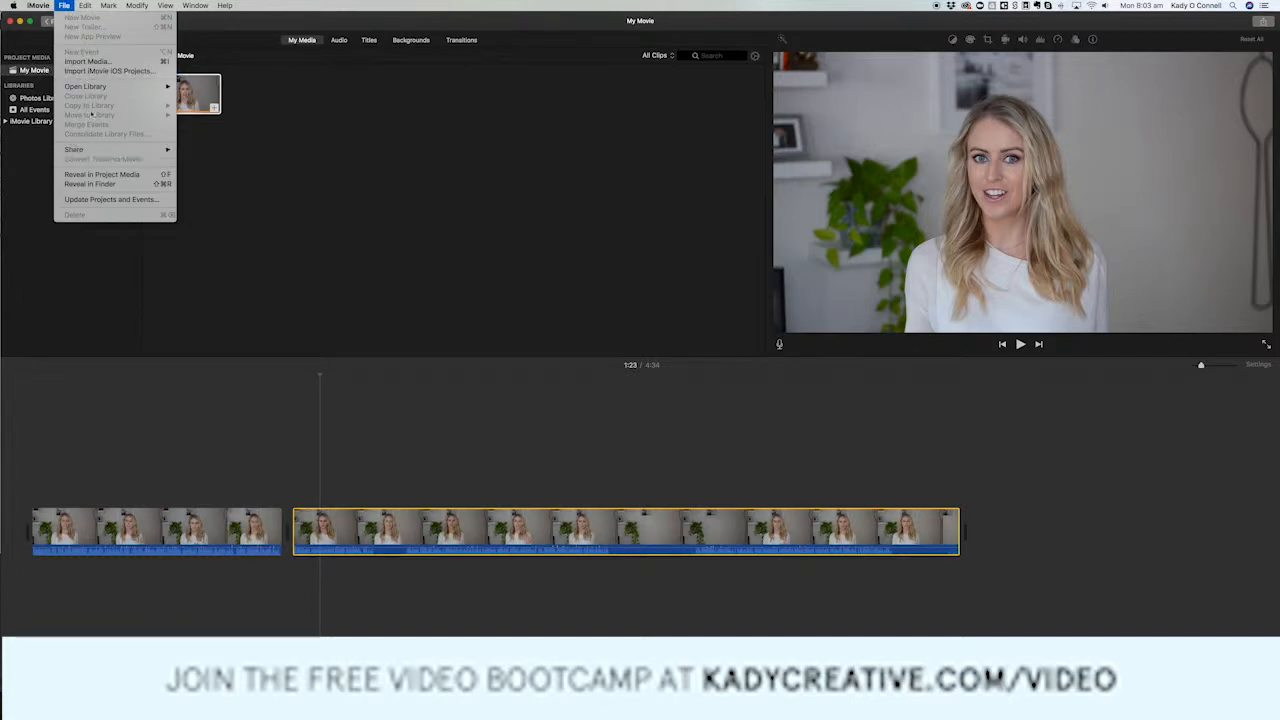
# Import "bootcamp banner.jpg" from the Edit 1 folder into the project media and overlay it above the early part of the second clip.
pyautogui.moveTo(150, 86)
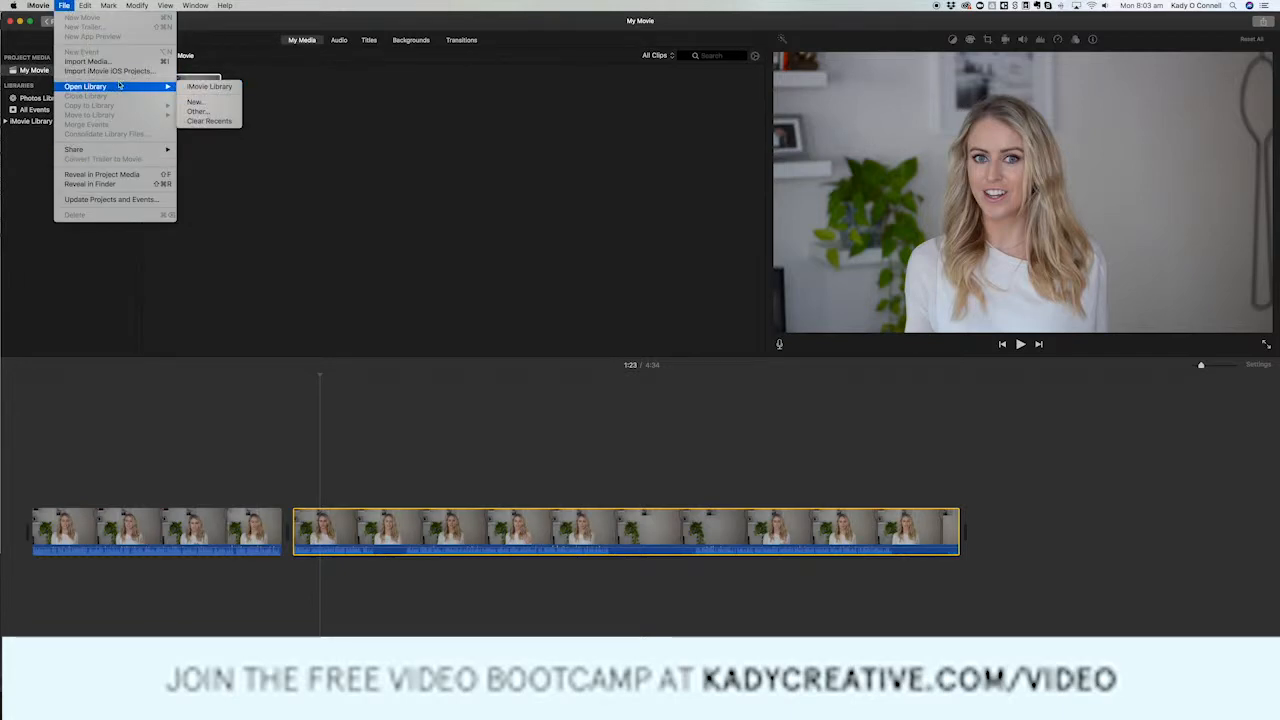
pyautogui.click(323, 116)
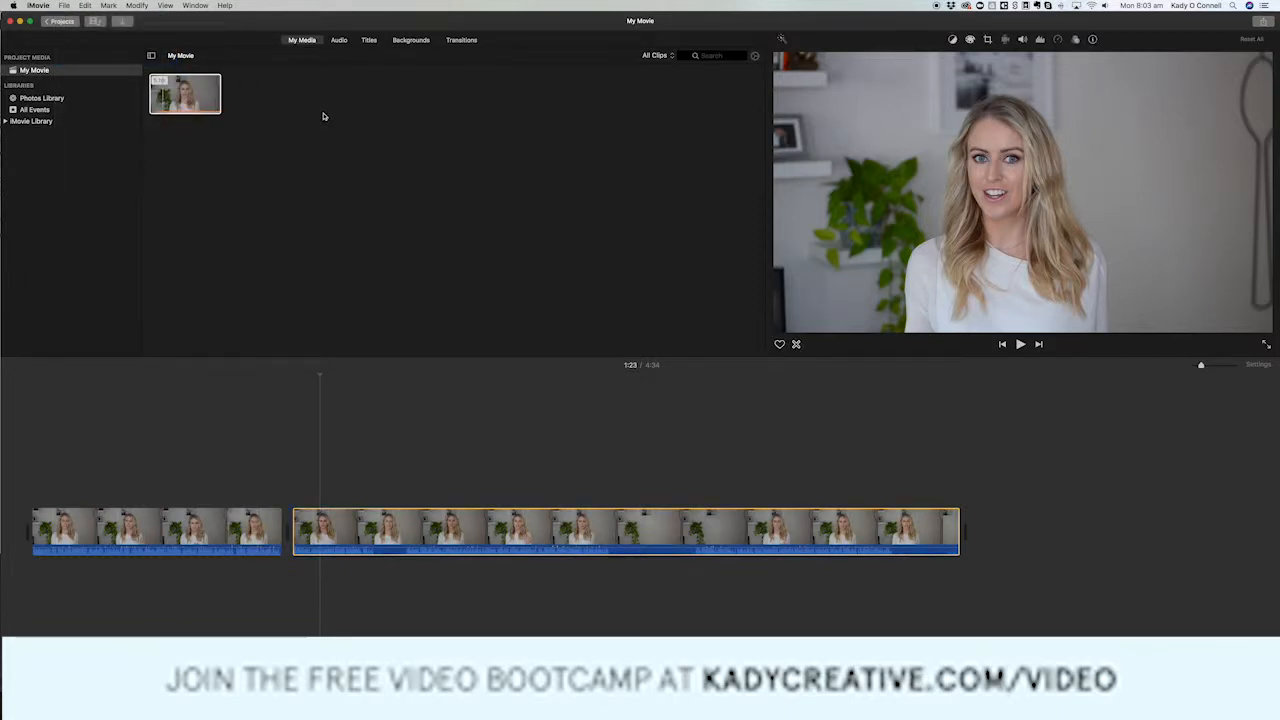
pyautogui.scroll(-15, 615, 418)
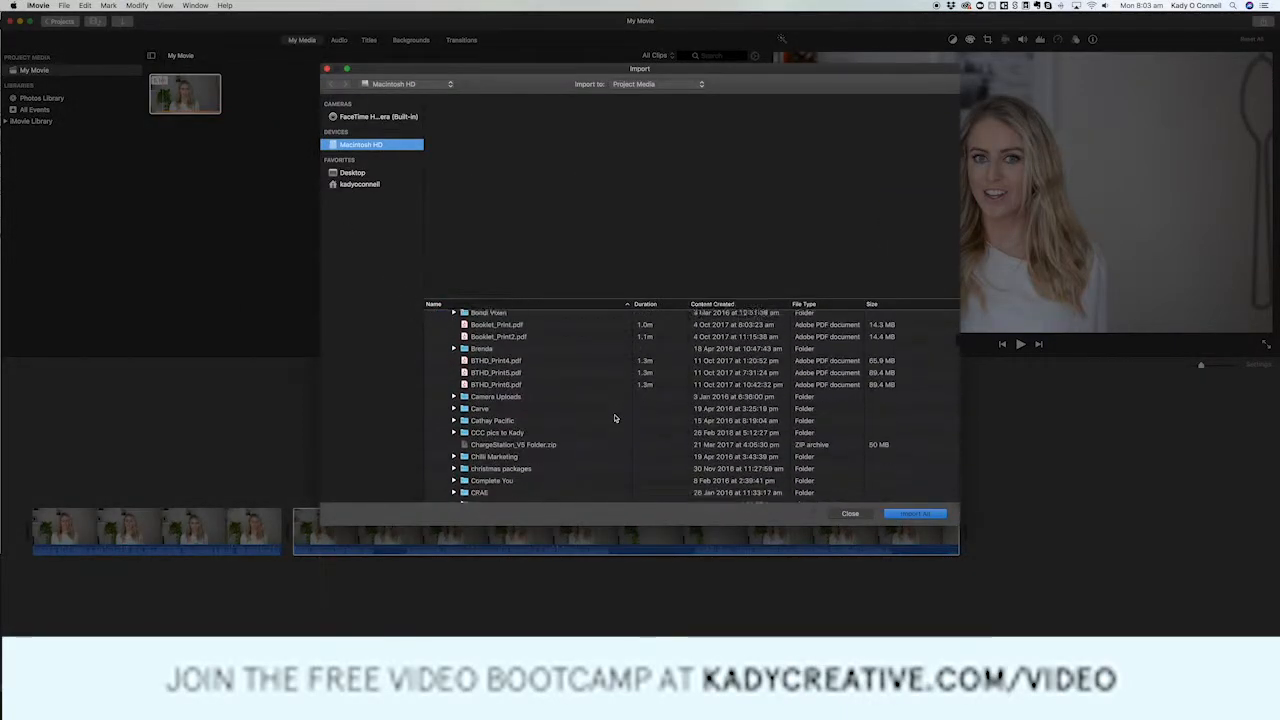
pyautogui.scroll(-15, 615, 418)
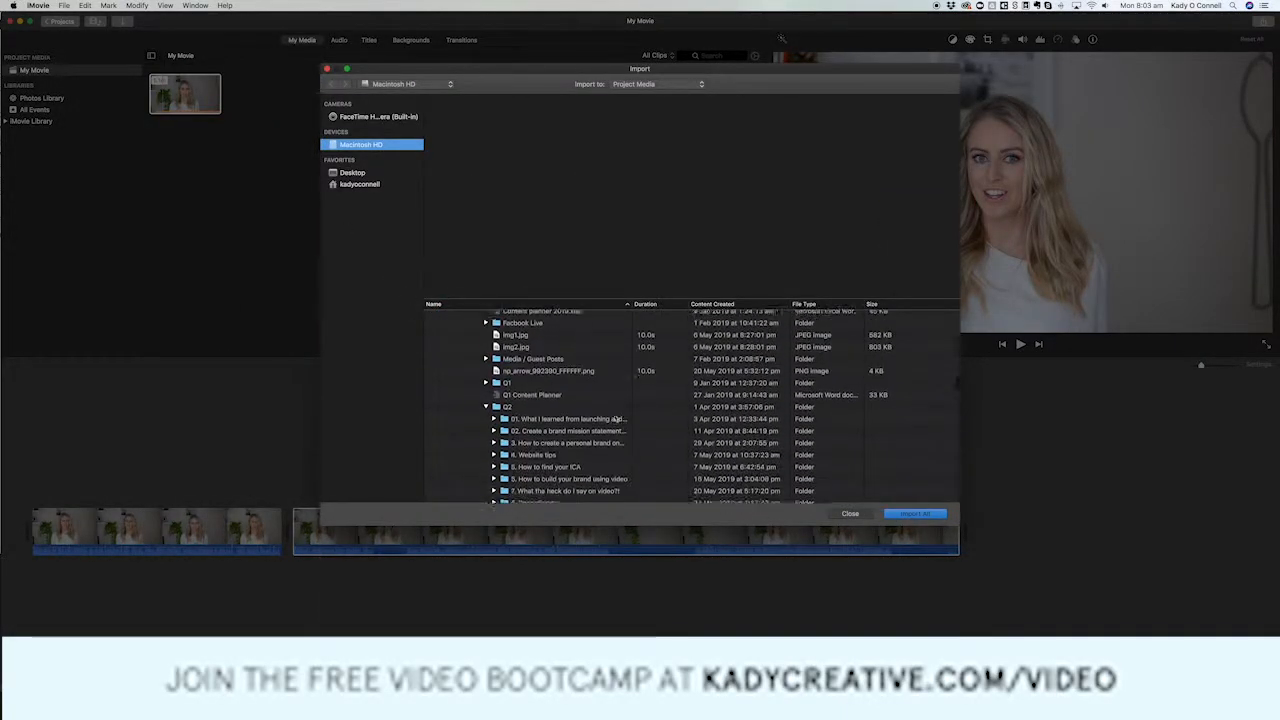
pyautogui.scroll(-5, 615, 418)
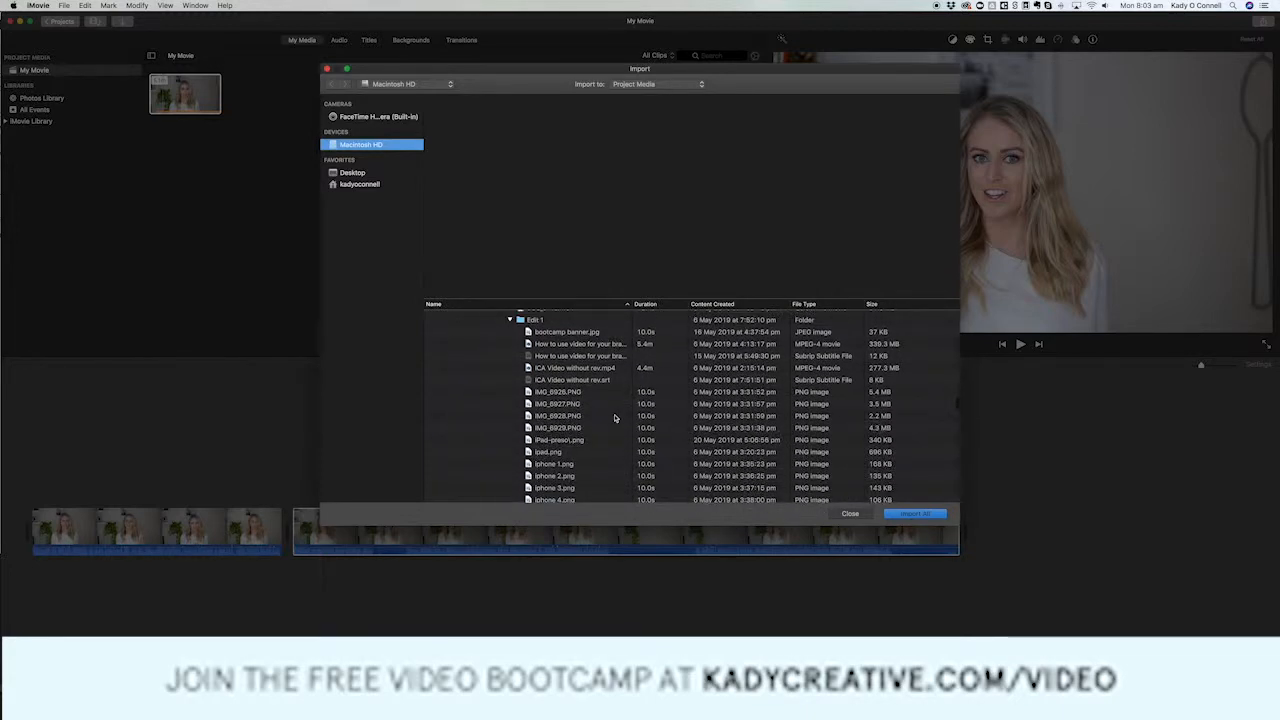
pyautogui.click(603, 333)
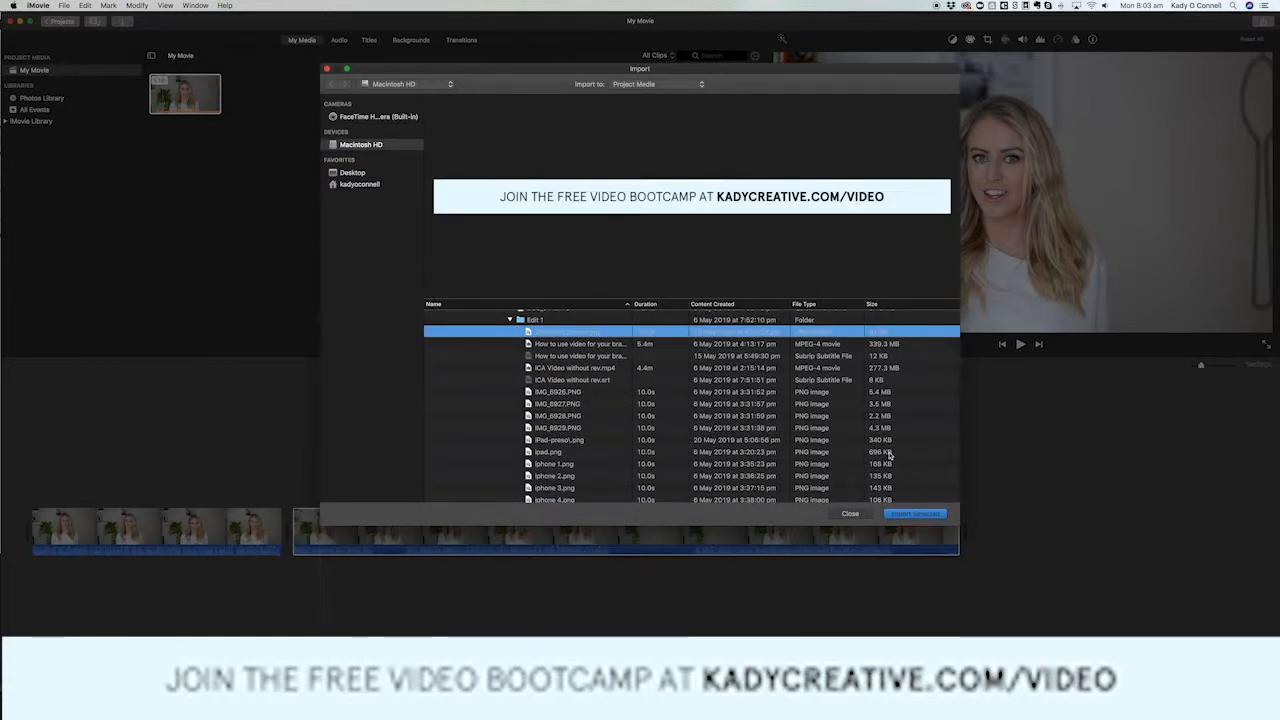
pyautogui.click(915, 513)
pyautogui.moveTo(223, 137); pyautogui.dragTo(324, 470)
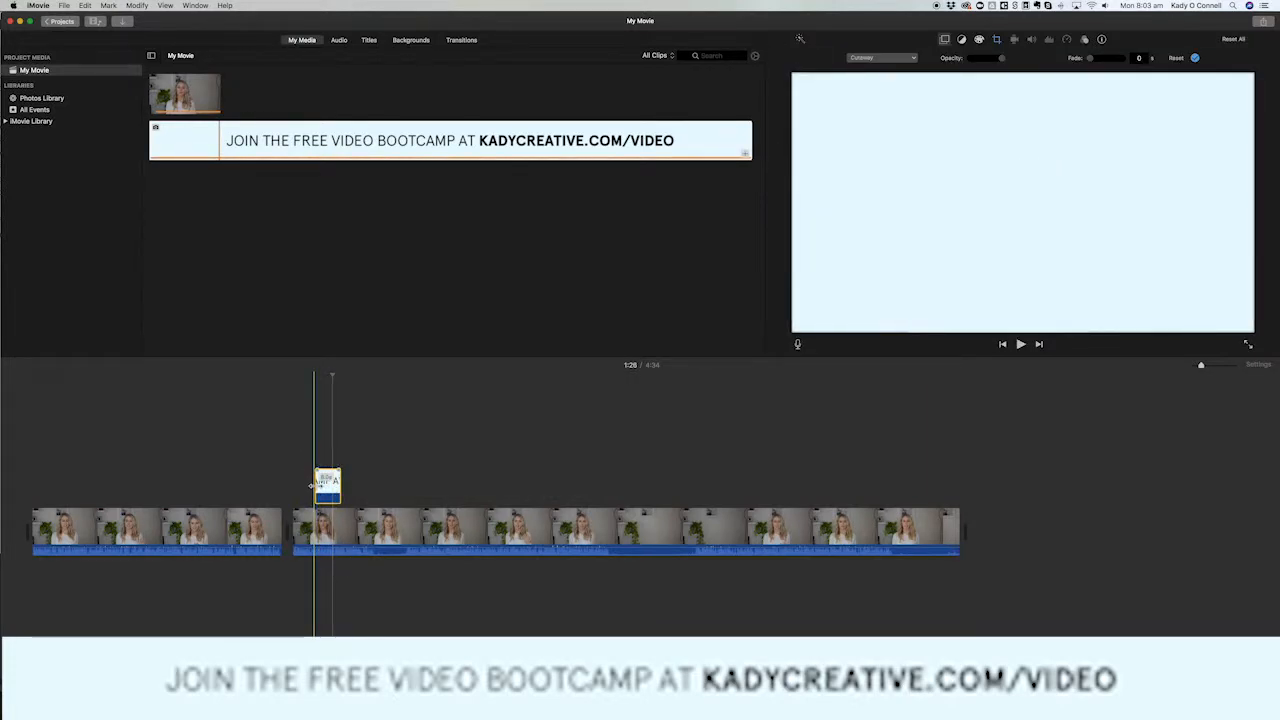
# Extend the banner overlay so it spans both video clips from the start to the end of the movie.
pyautogui.moveTo(313, 485); pyautogui.dragTo(33, 482)
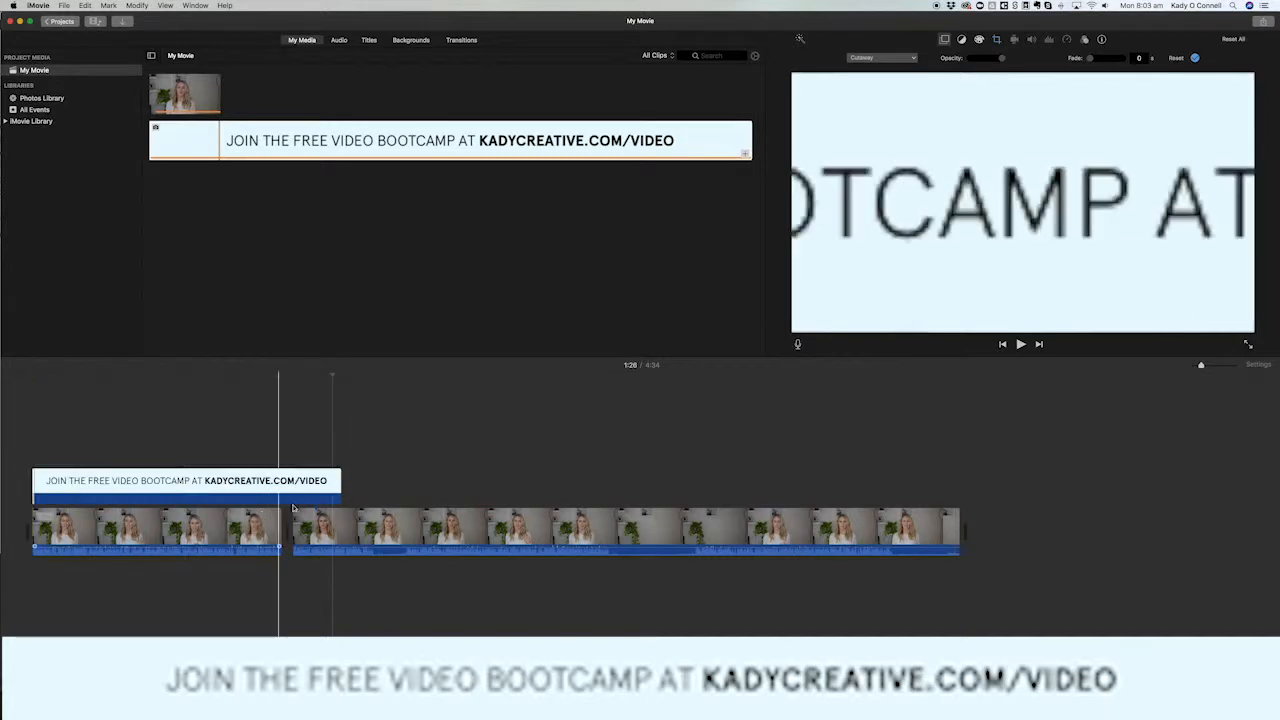
pyautogui.moveTo(340, 485); pyautogui.dragTo(958, 479)
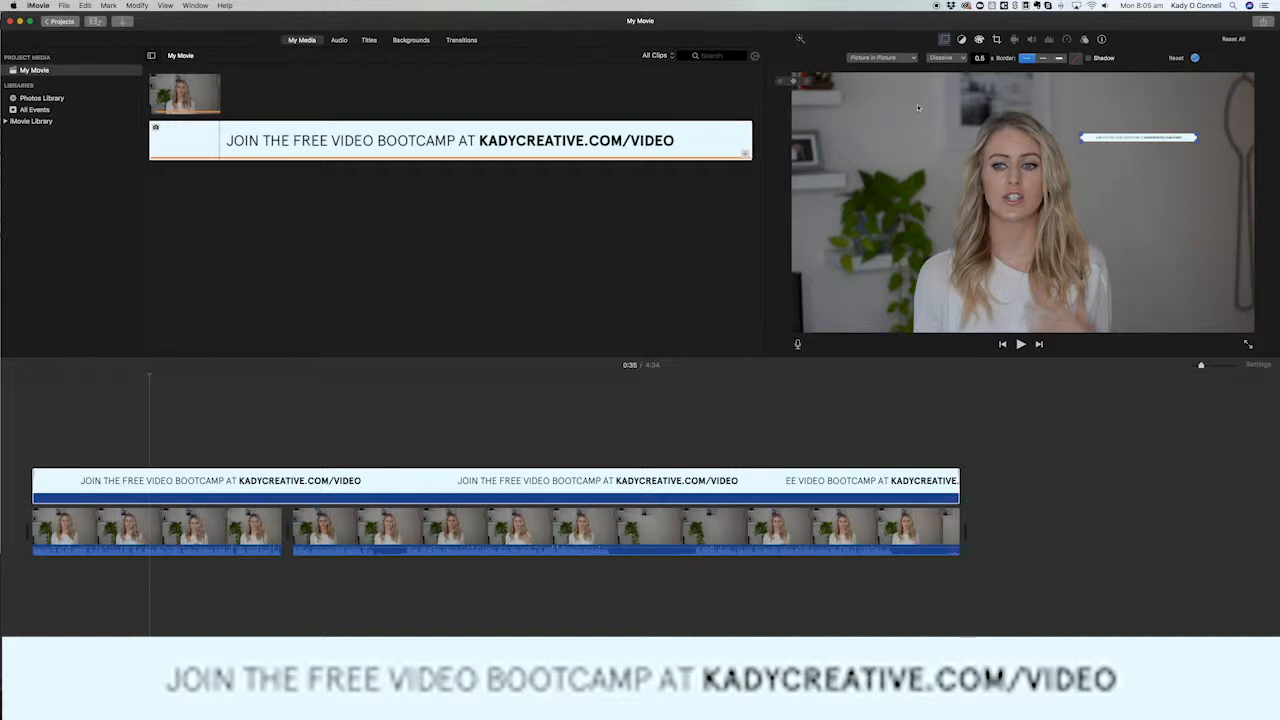
# Use the Picture in Picture overlay for the banner and stretch it across the full width of the frame's bottom edge.
pyautogui.click(893, 60)
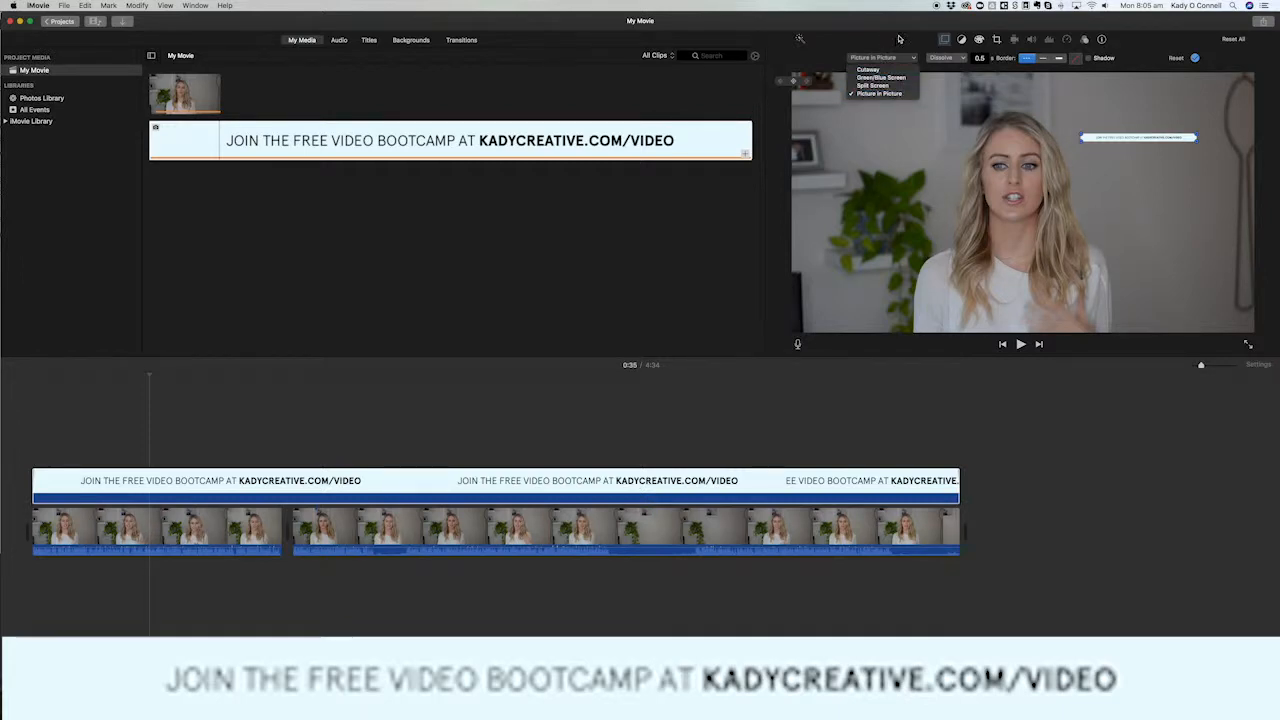
pyautogui.click(899, 39)
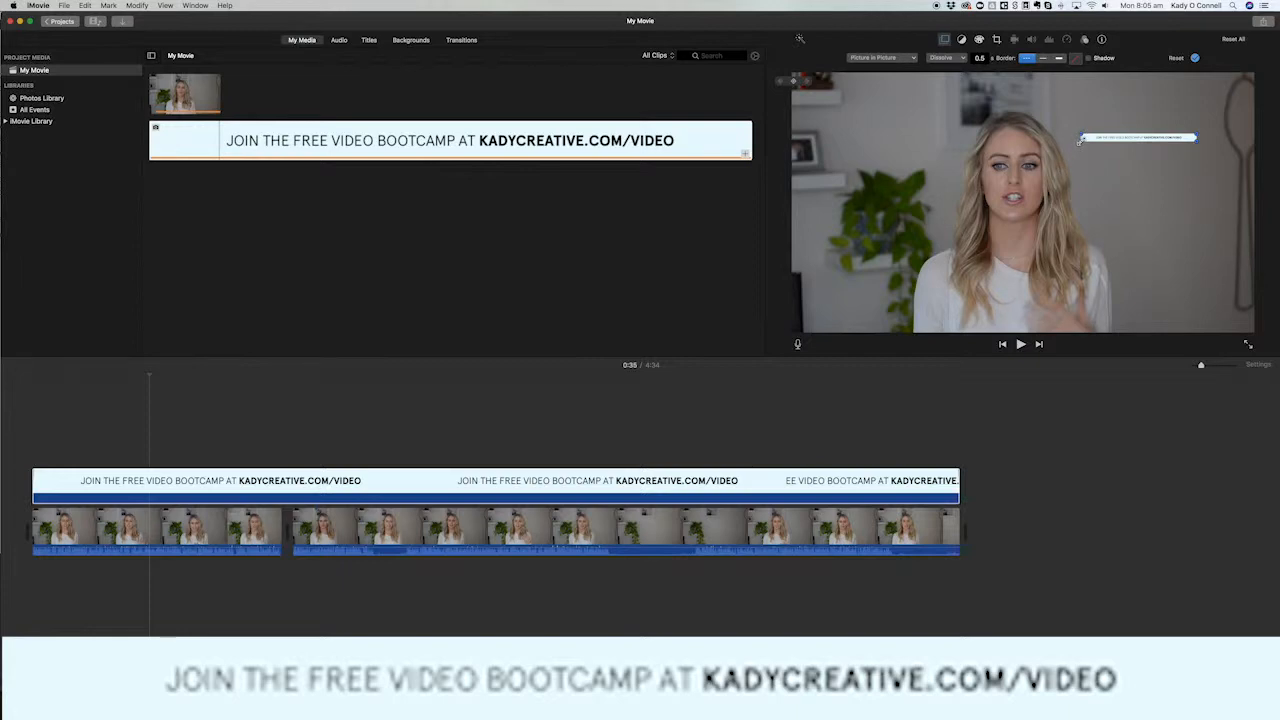
pyautogui.moveTo(1079, 141); pyautogui.dragTo(867, 320)
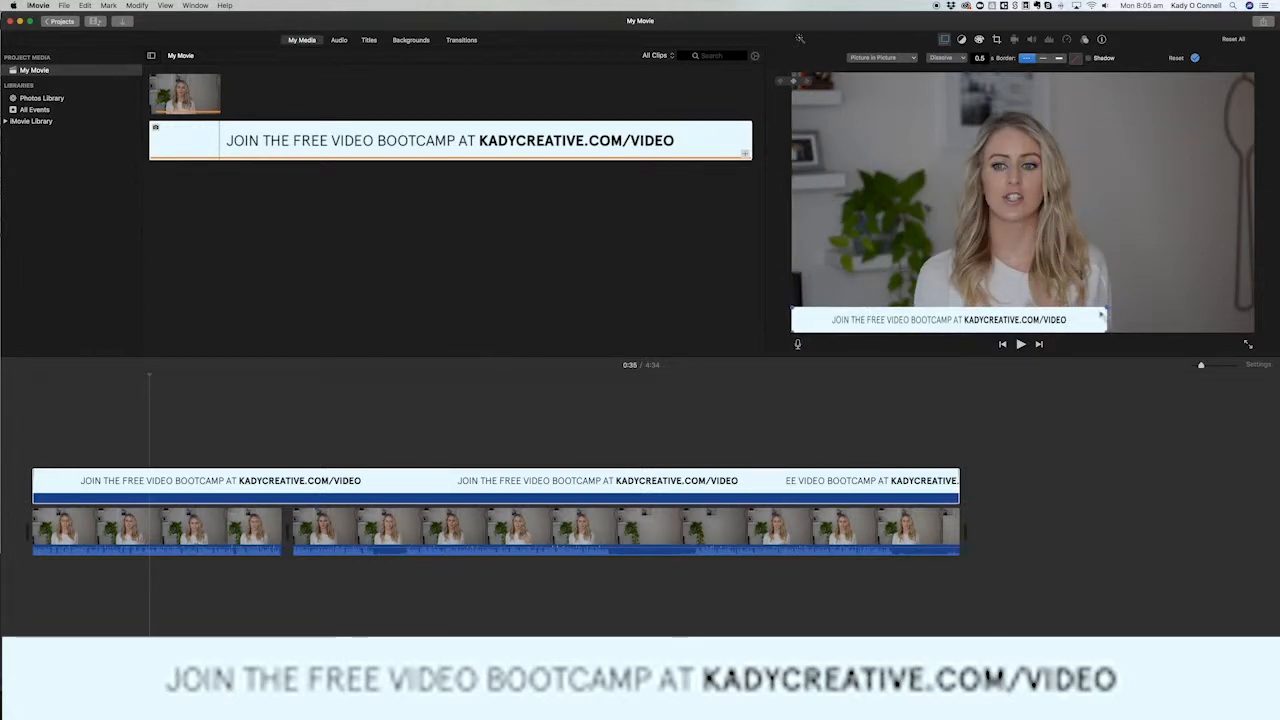
pyautogui.moveTo(1101, 314); pyautogui.dragTo(1256, 308)
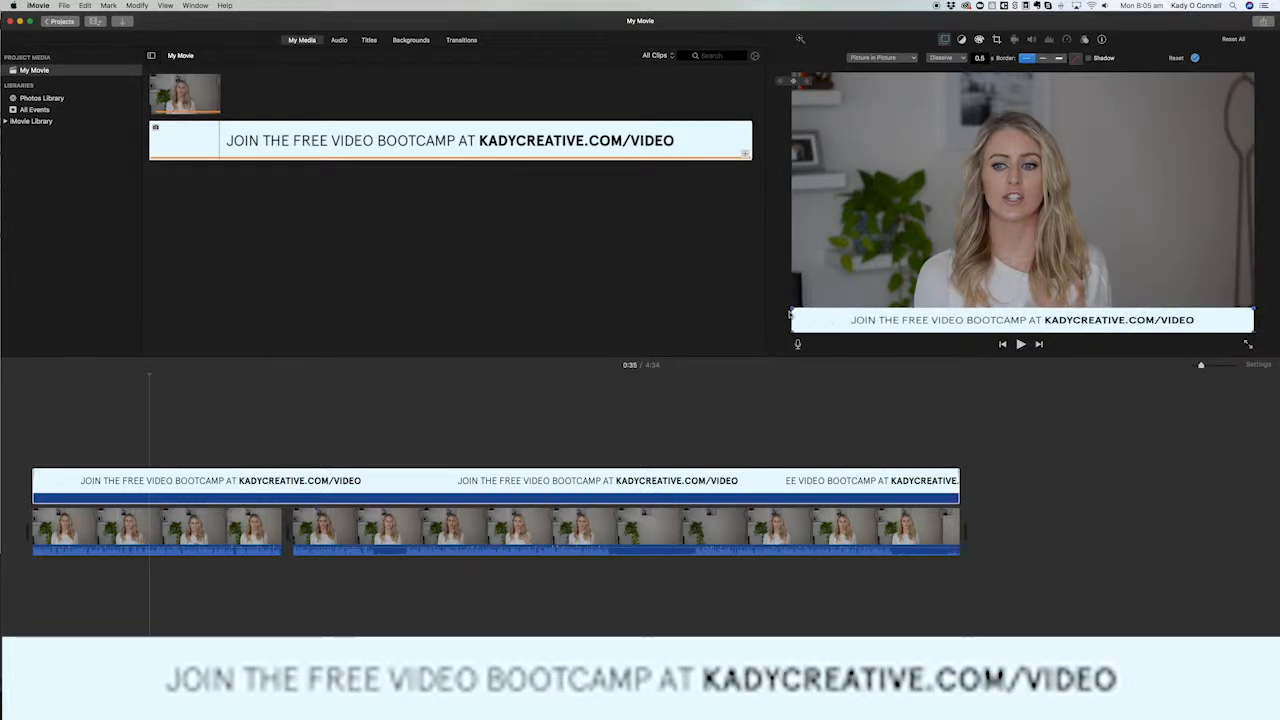
pyautogui.moveTo(789, 308)
pyautogui.mouseDown()
pyautogui.moveTo(778, 308)
pyautogui.moveTo(791, 311)
pyautogui.mouseUp()
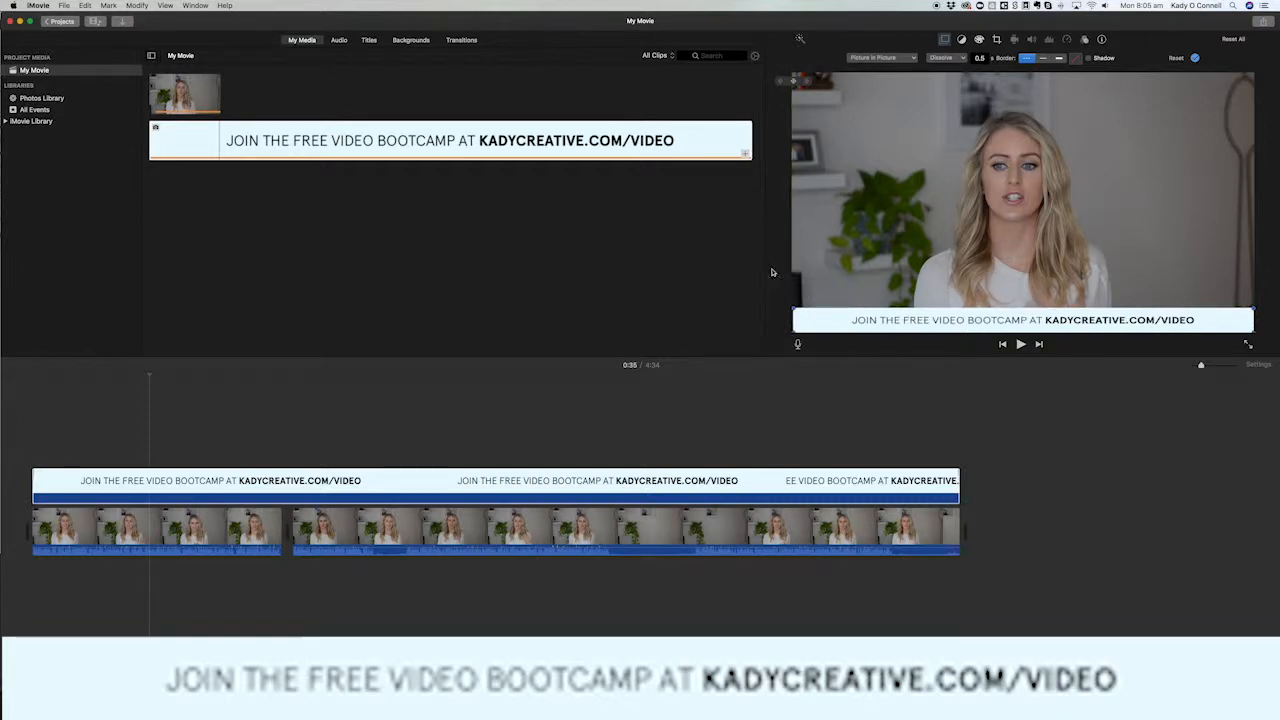
pyautogui.click(829, 390)
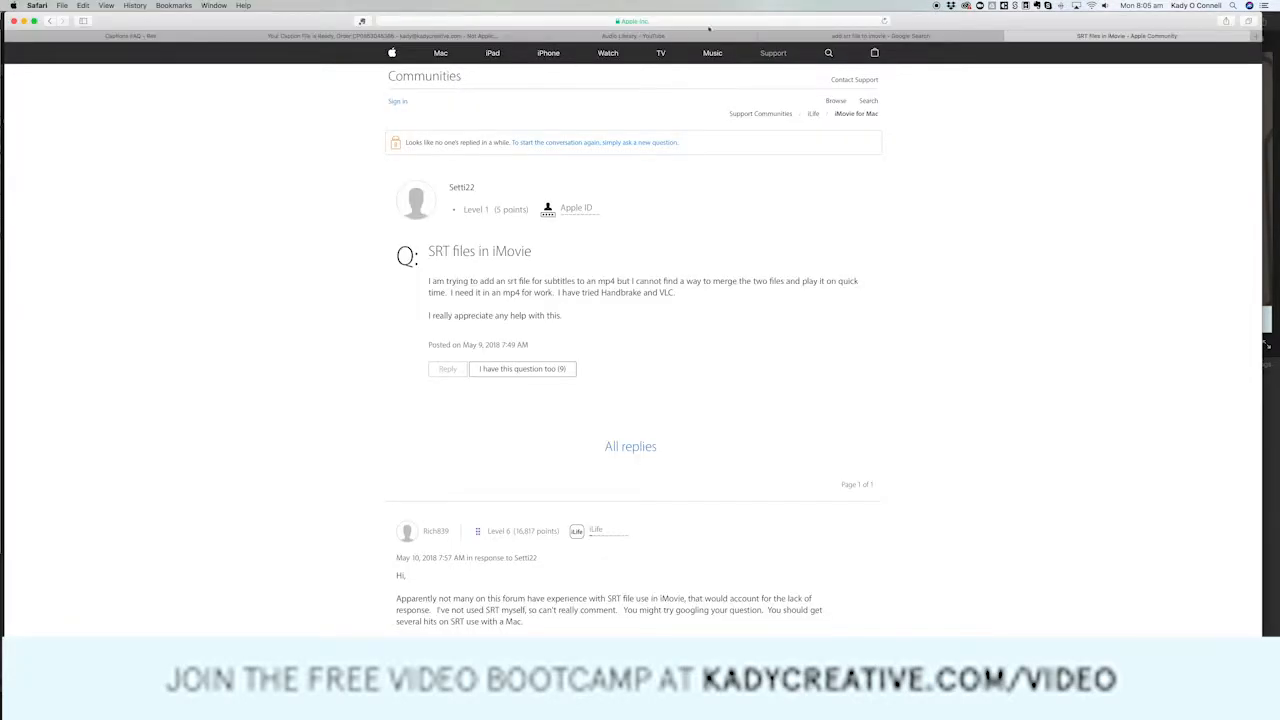
# Switch to the YouTube Audio Library in Safari and preview the free track "Feather Duster".
pyautogui.click(731, 36)
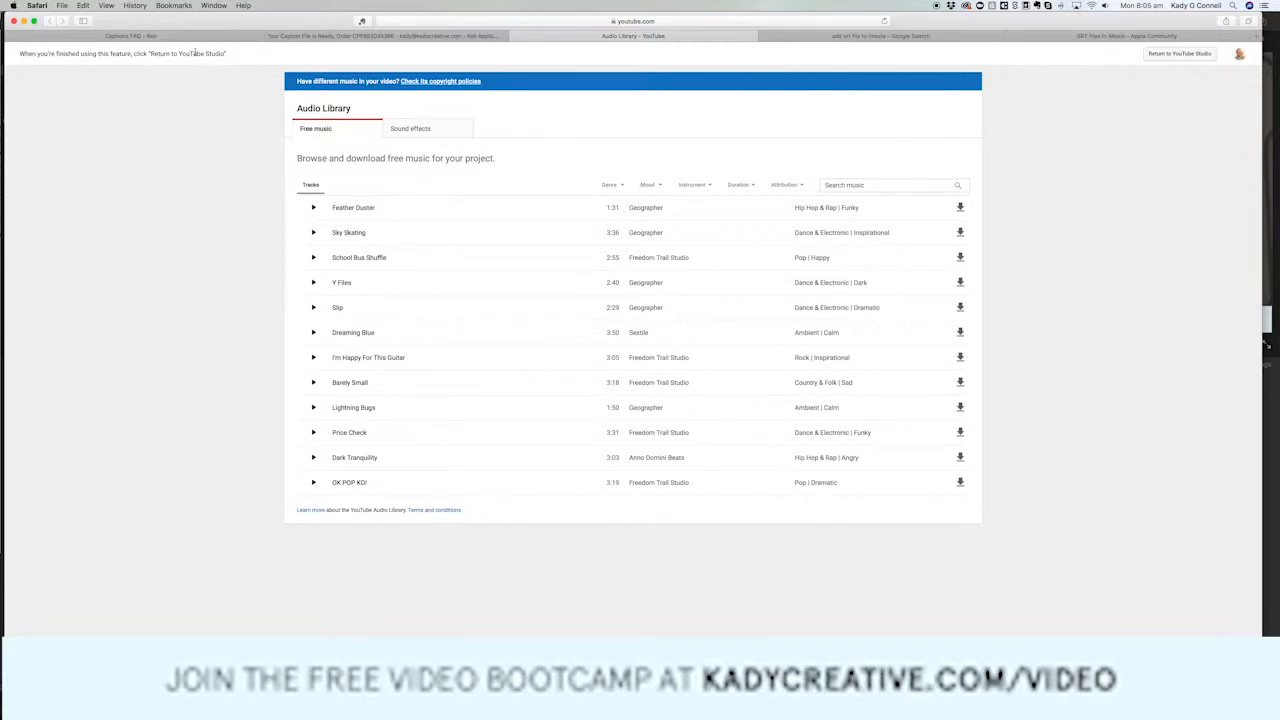
pyautogui.click(430, 21)
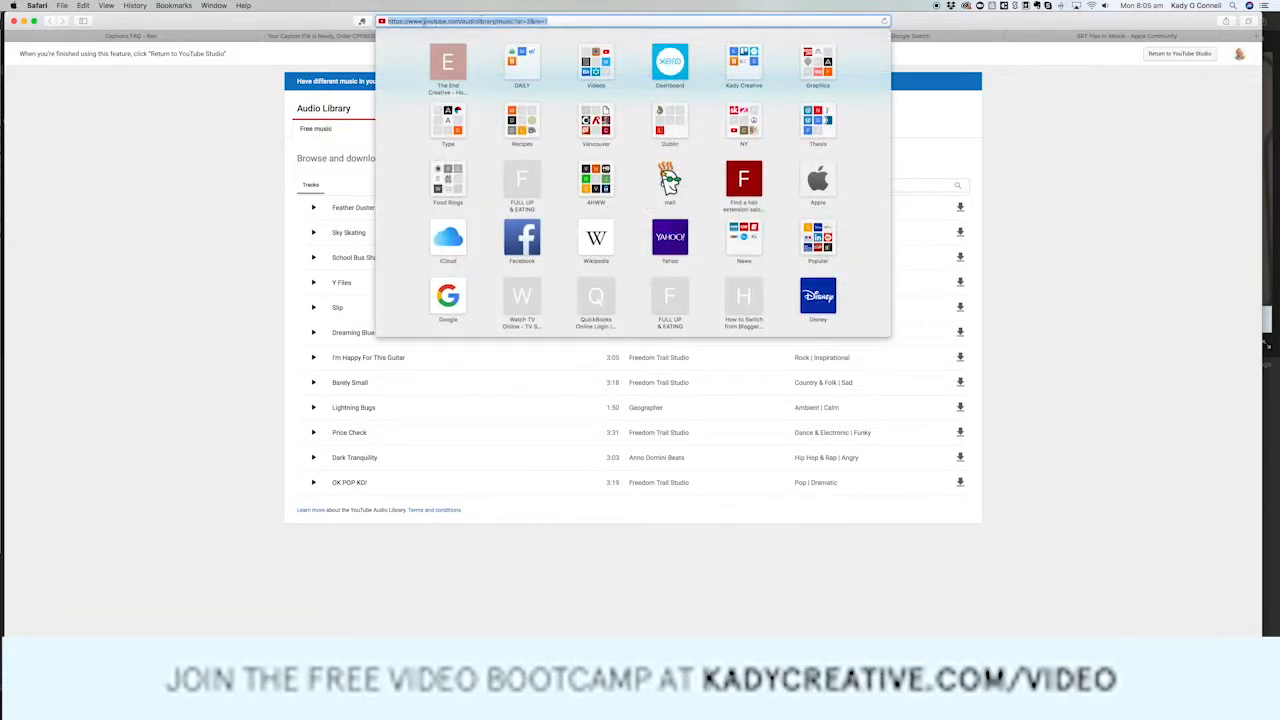
pyautogui.click(198, 221)
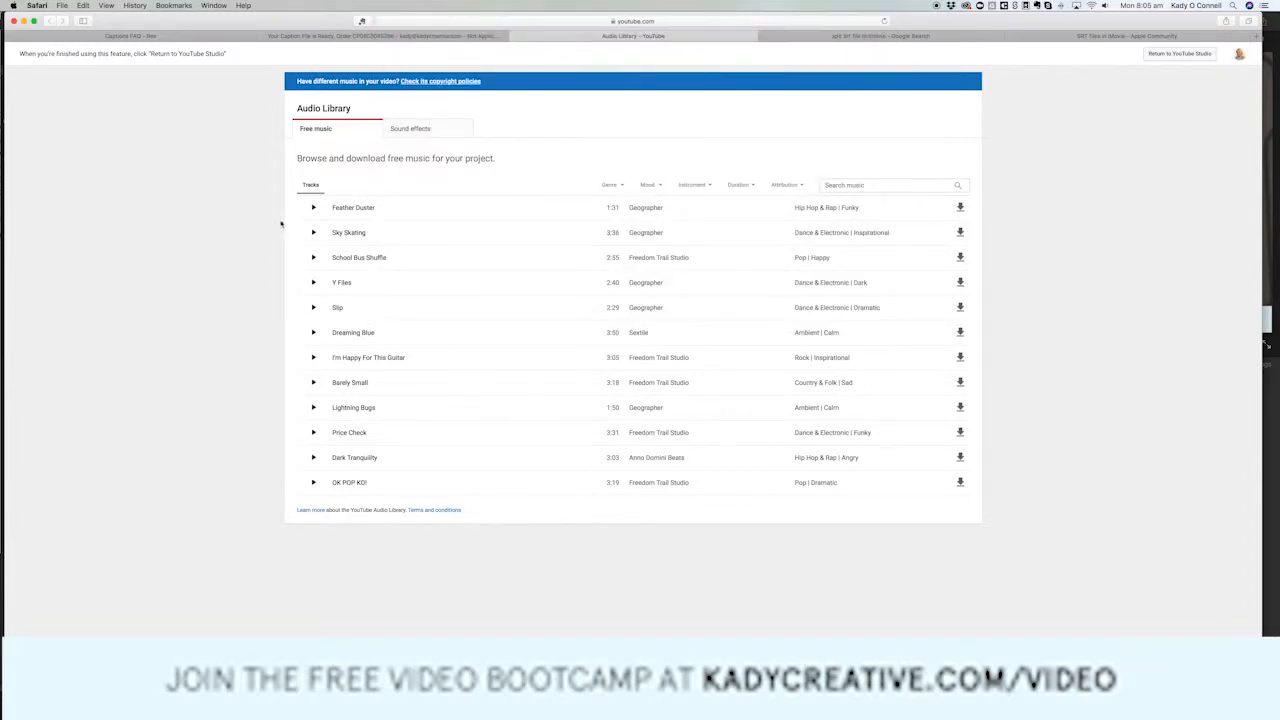
pyautogui.click(312, 209)
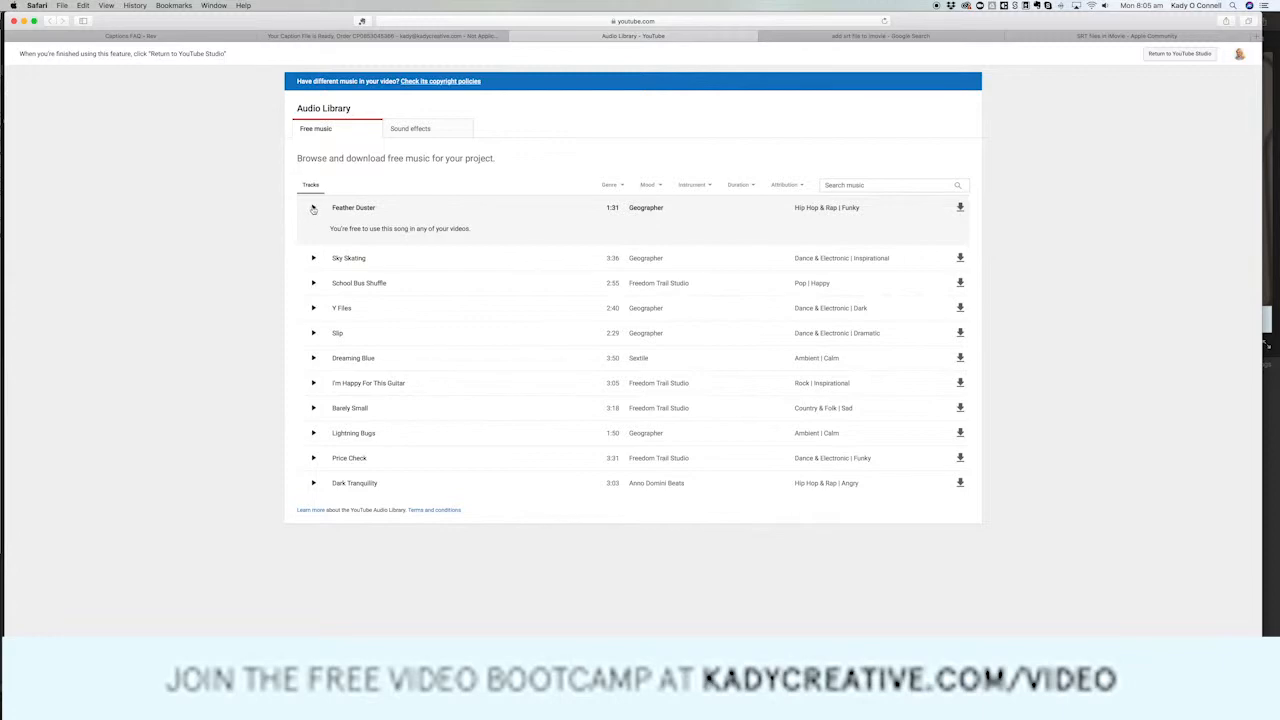
pyautogui.click(312, 208)
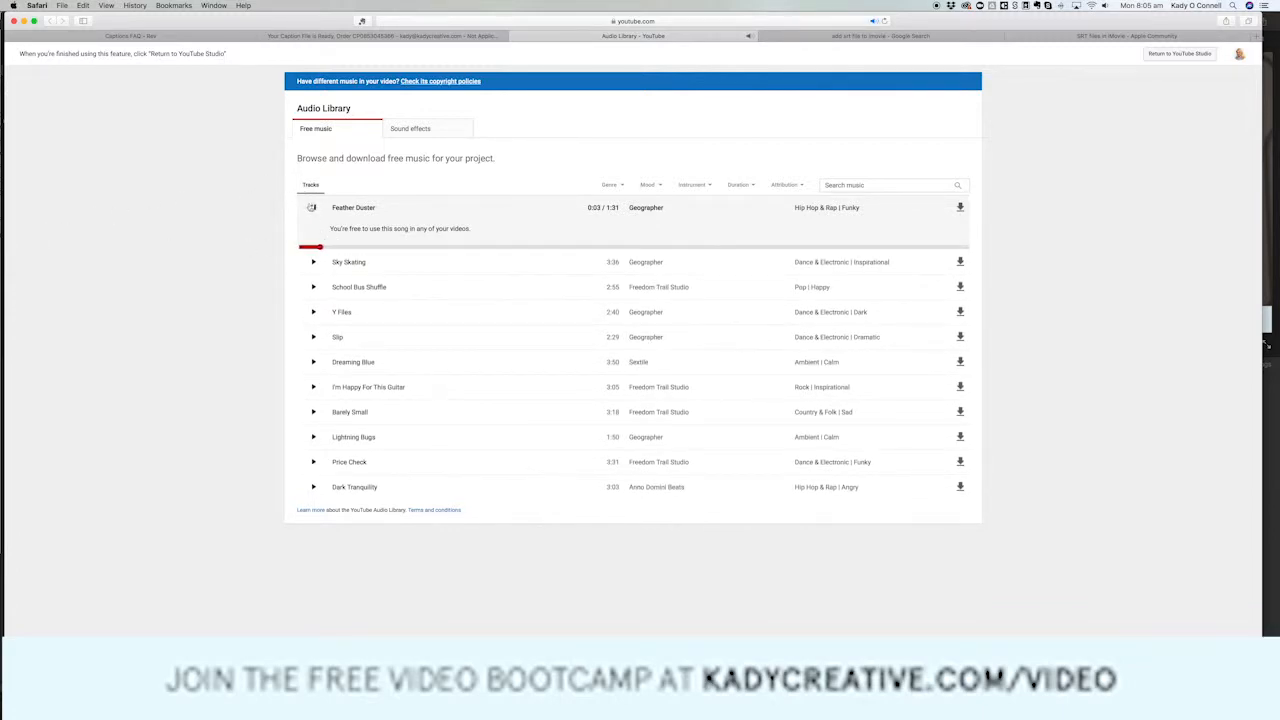
pyautogui.click(312, 208)
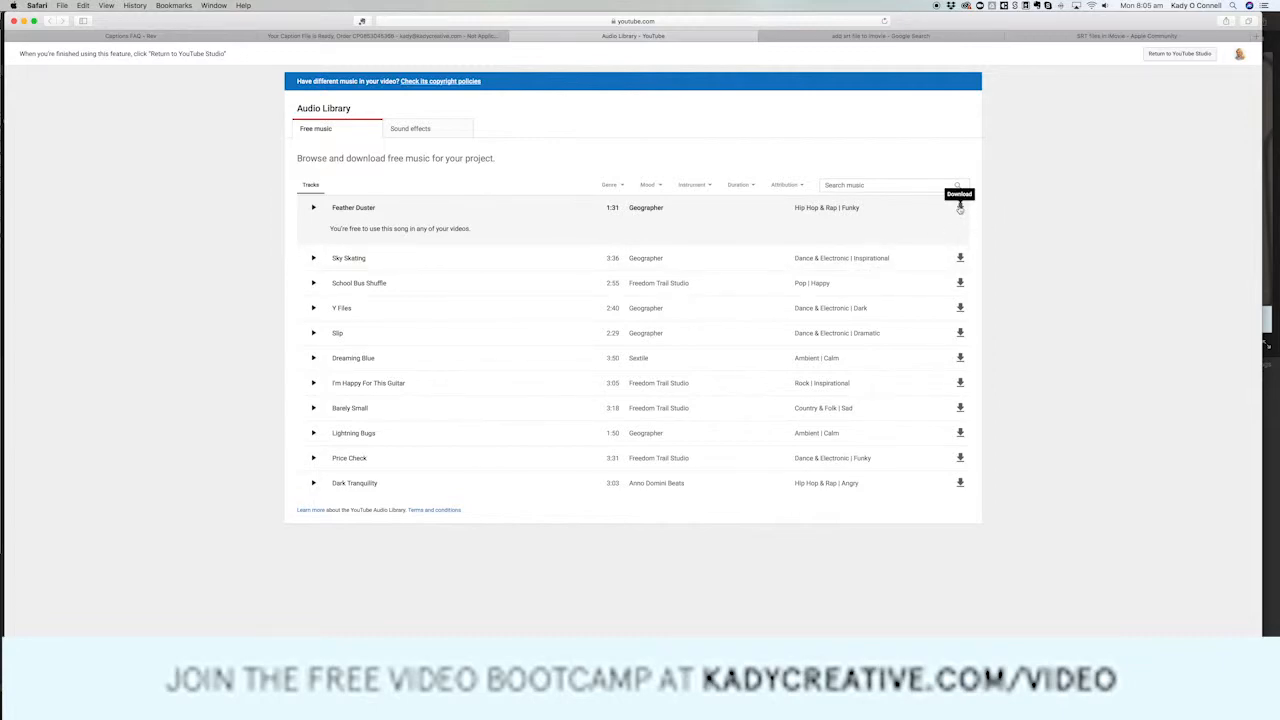
# Return to iMovie, import the "Slip" track from the Music folder and place it under the start of the first clip.
pyautogui.press('super+Tab')
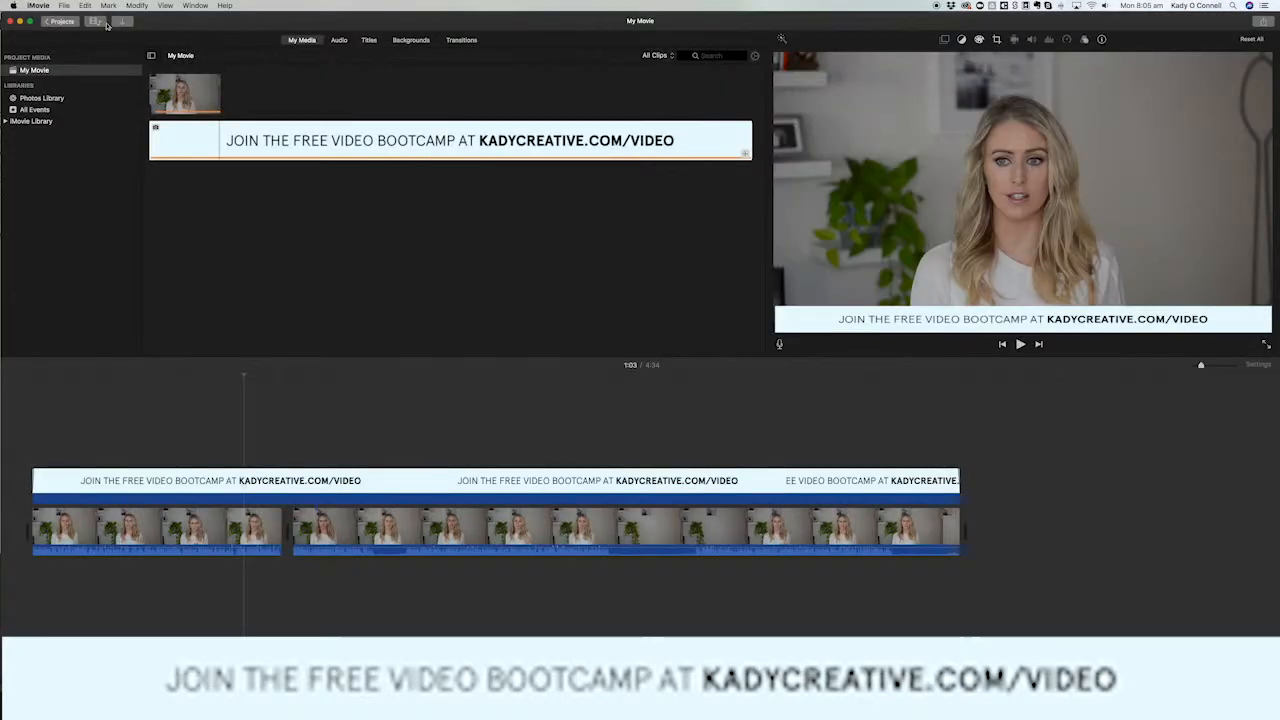
pyautogui.click(63, 6)
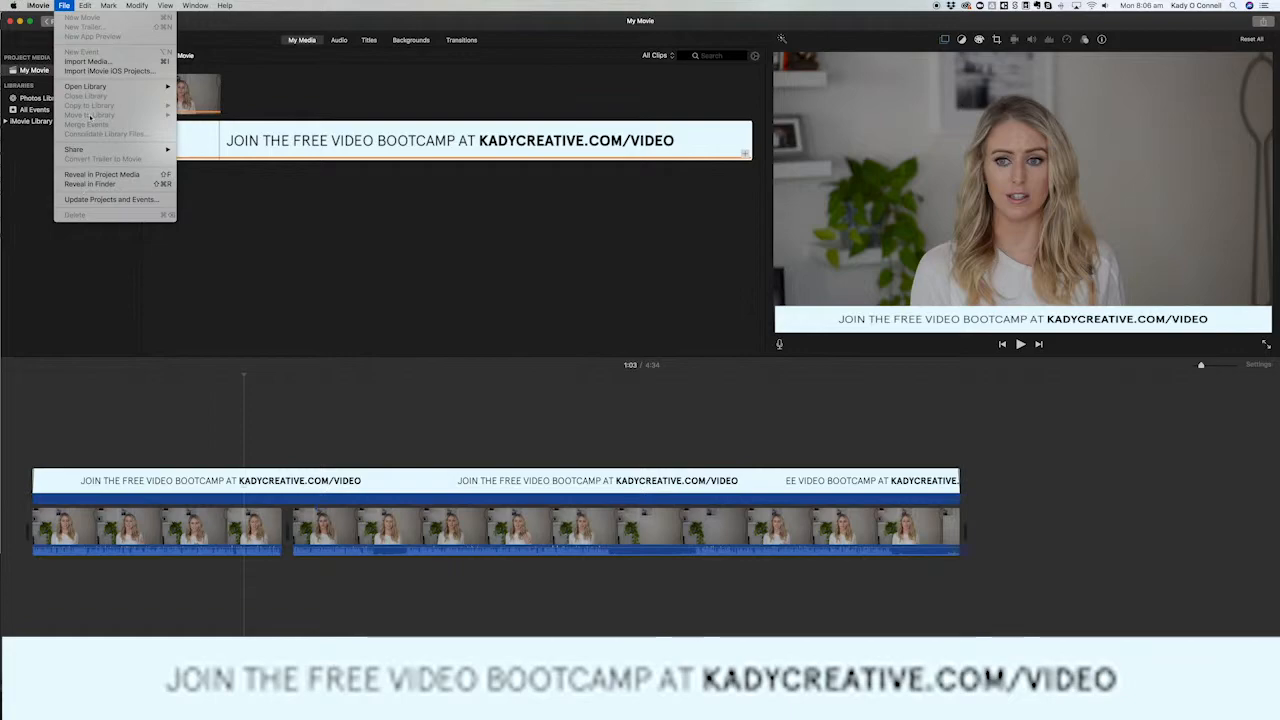
pyautogui.click(289, 104)
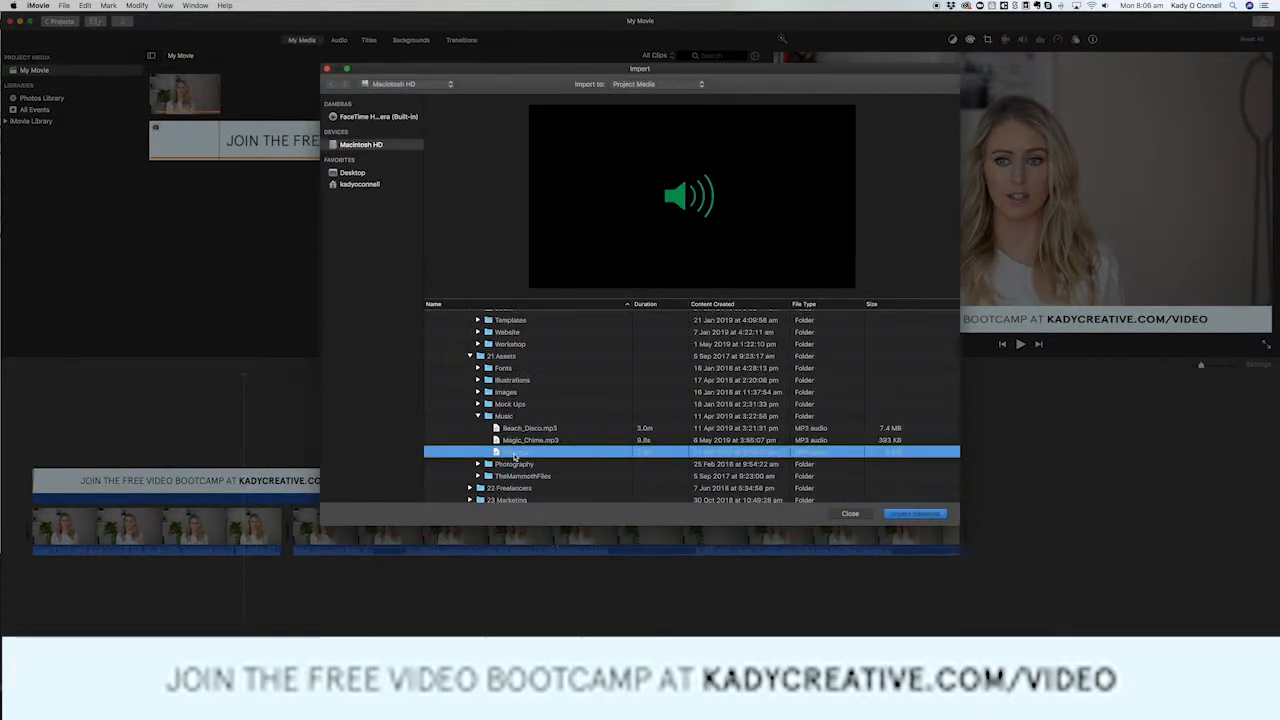
pyautogui.click(909, 514)
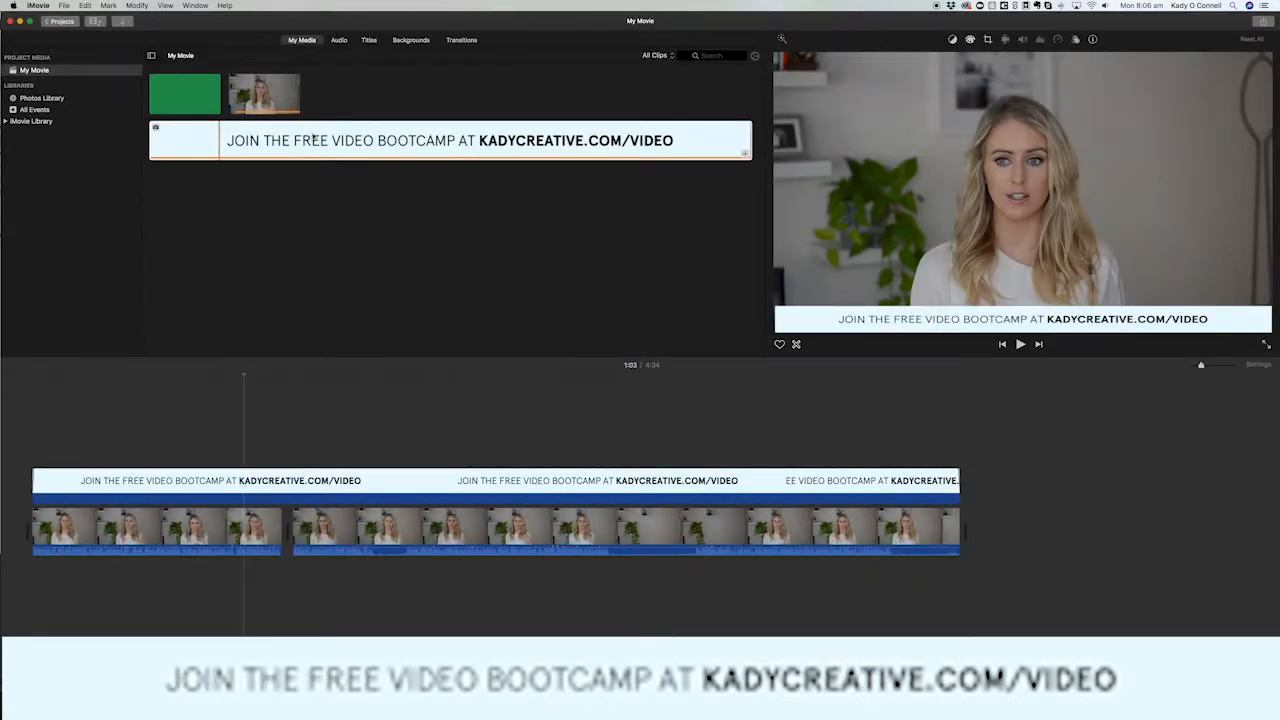
pyautogui.click(190, 82)
pyautogui.moveTo(205, 84); pyautogui.dragTo(34, 455)
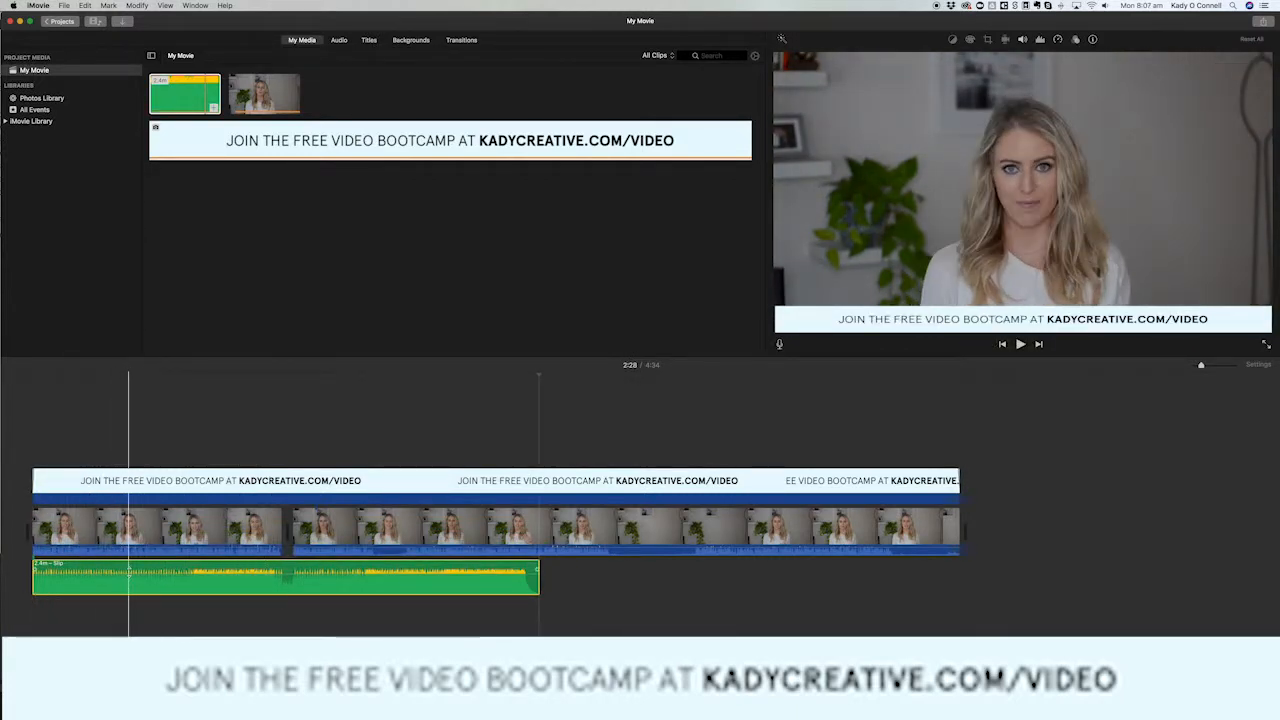
# Split the music track at 0:27 and delete the part after the split.
pyautogui.rightClick(124, 568)
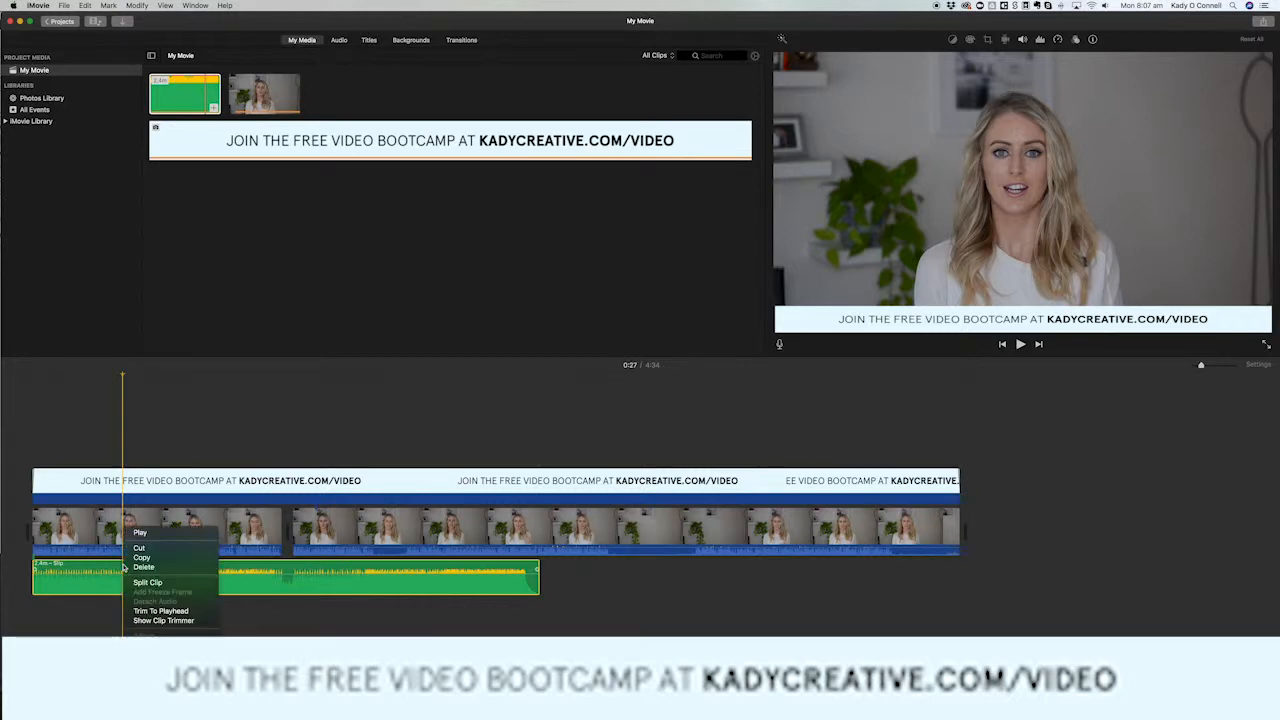
pyautogui.click(148, 583)
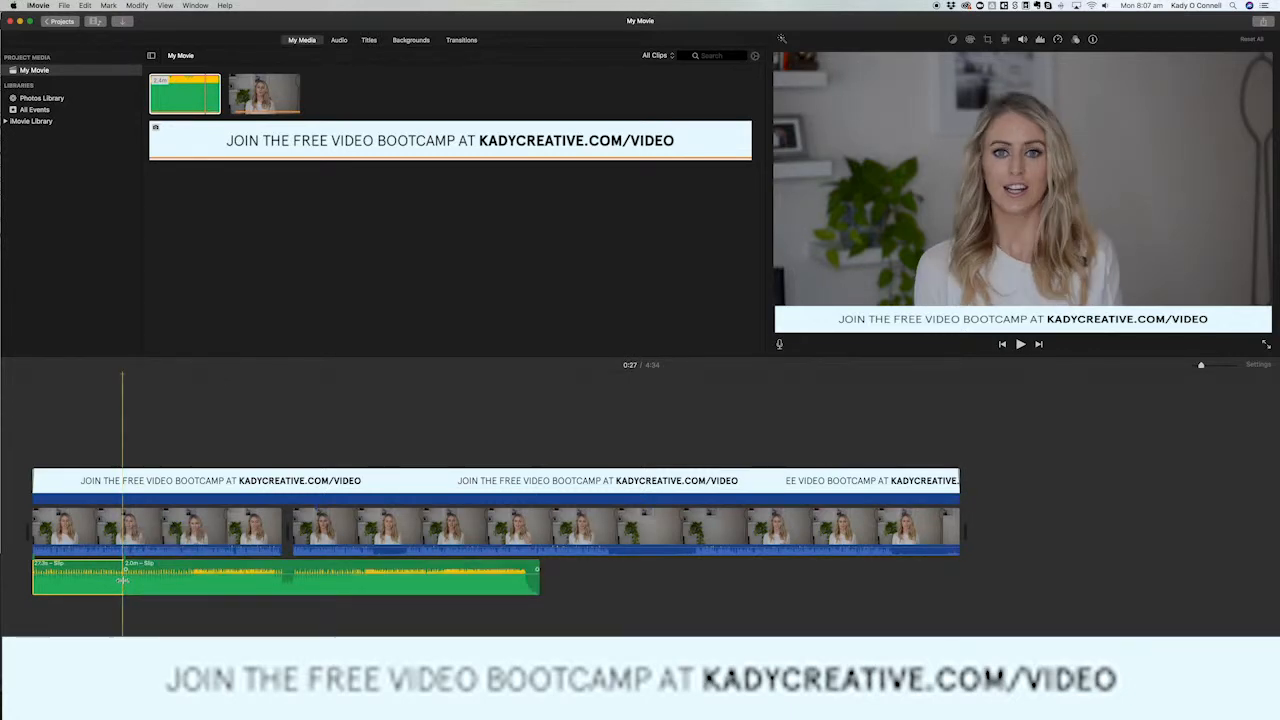
pyautogui.click(255, 590)
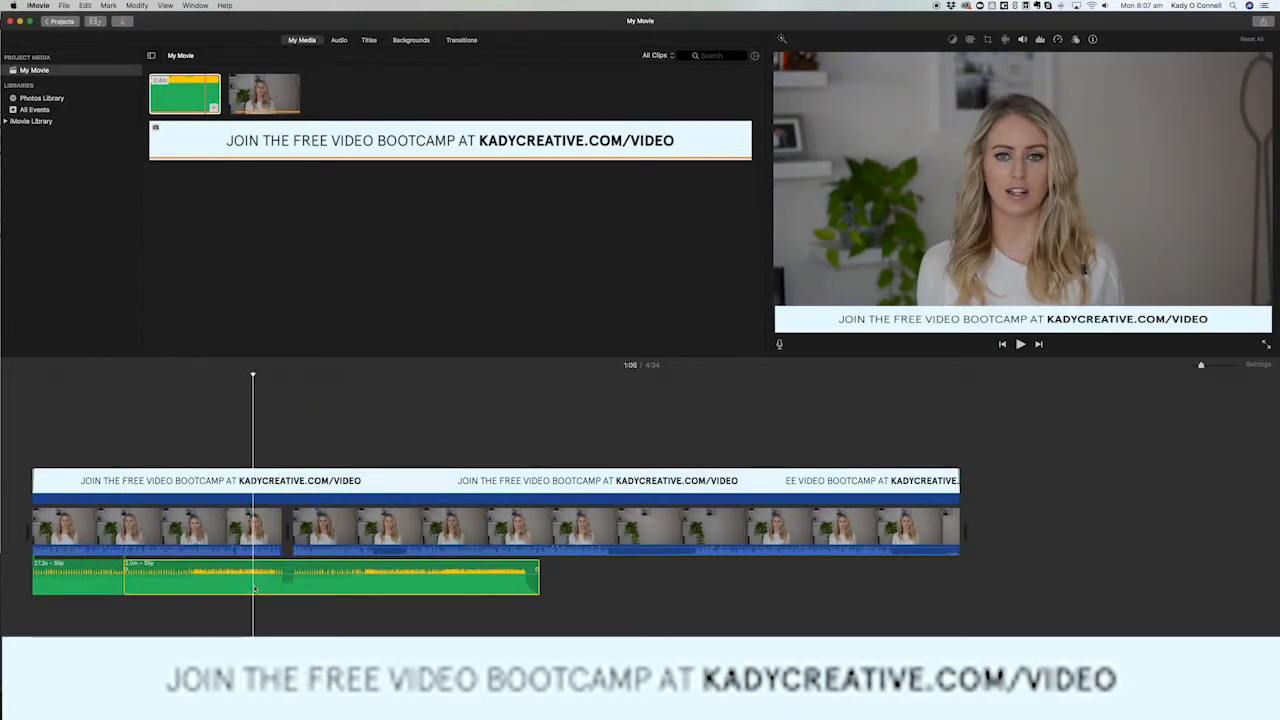
pyautogui.press('Delete')
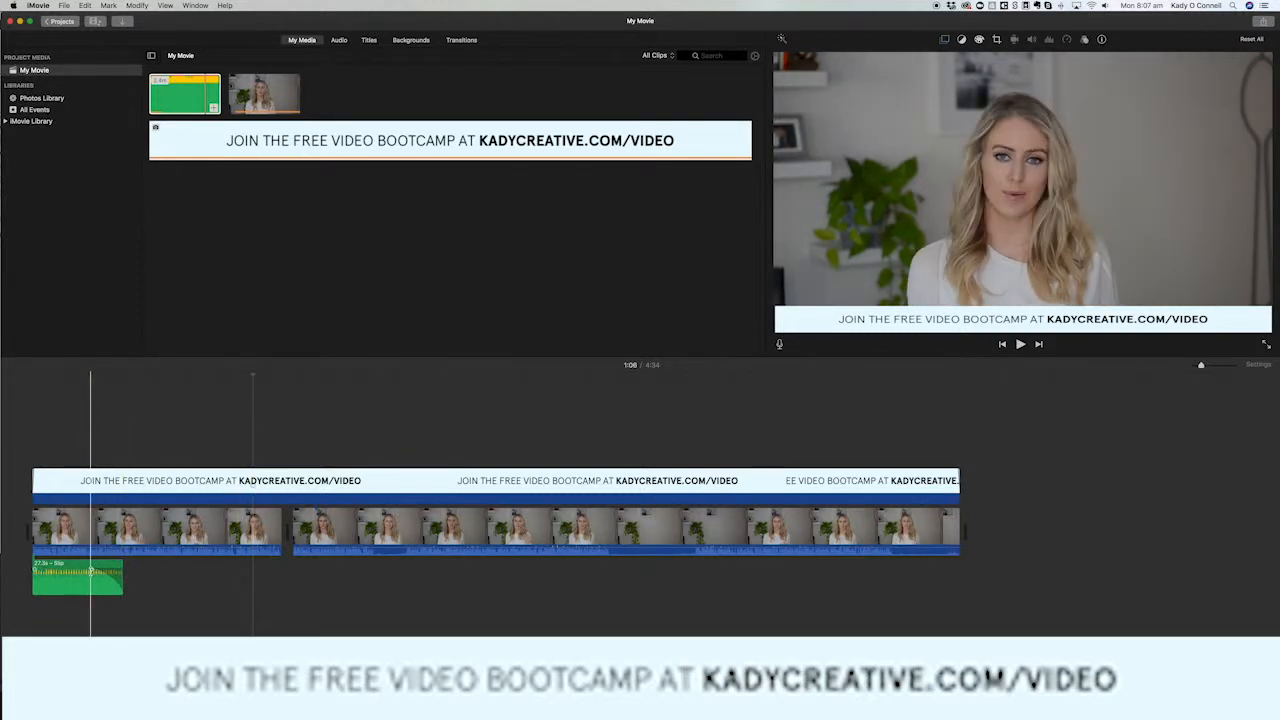
# Lengthen the fade-out at the end of the music clip and play the movie's opening to check the sound.
pyautogui.click(91, 570)
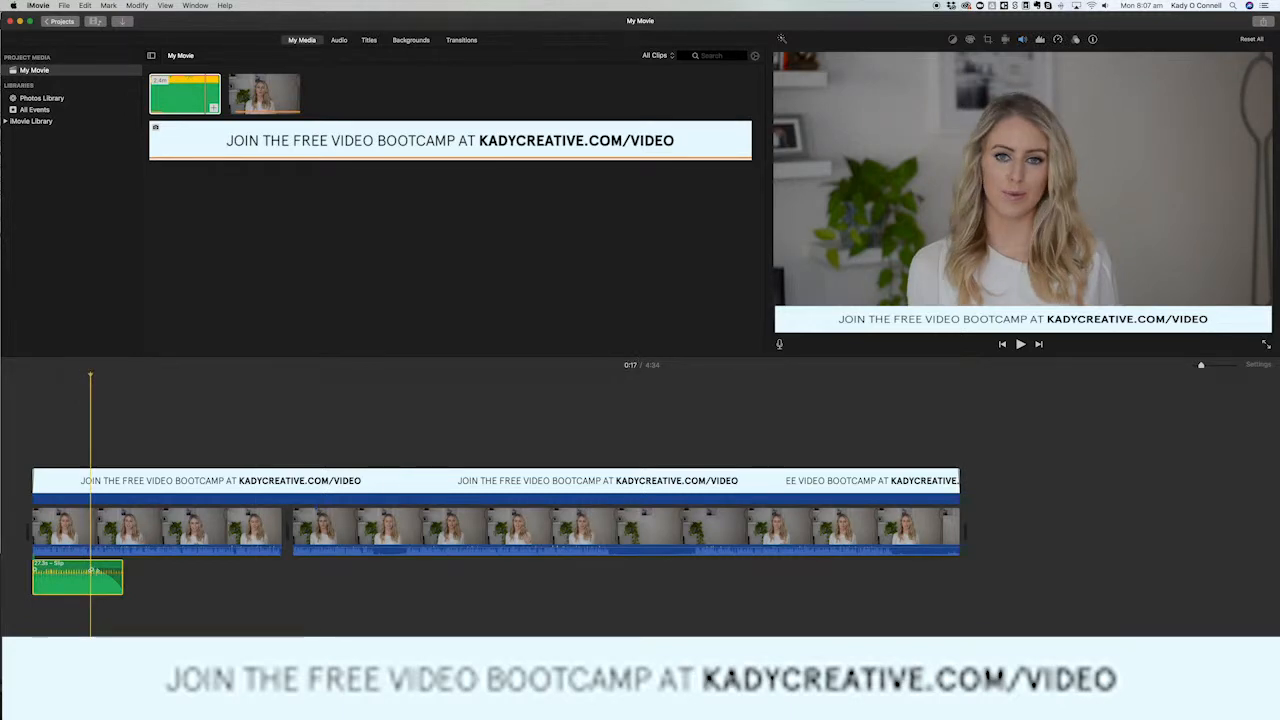
pyautogui.moveTo(88, 570); pyautogui.dragTo(75, 569)
pyautogui.click(28, 373)
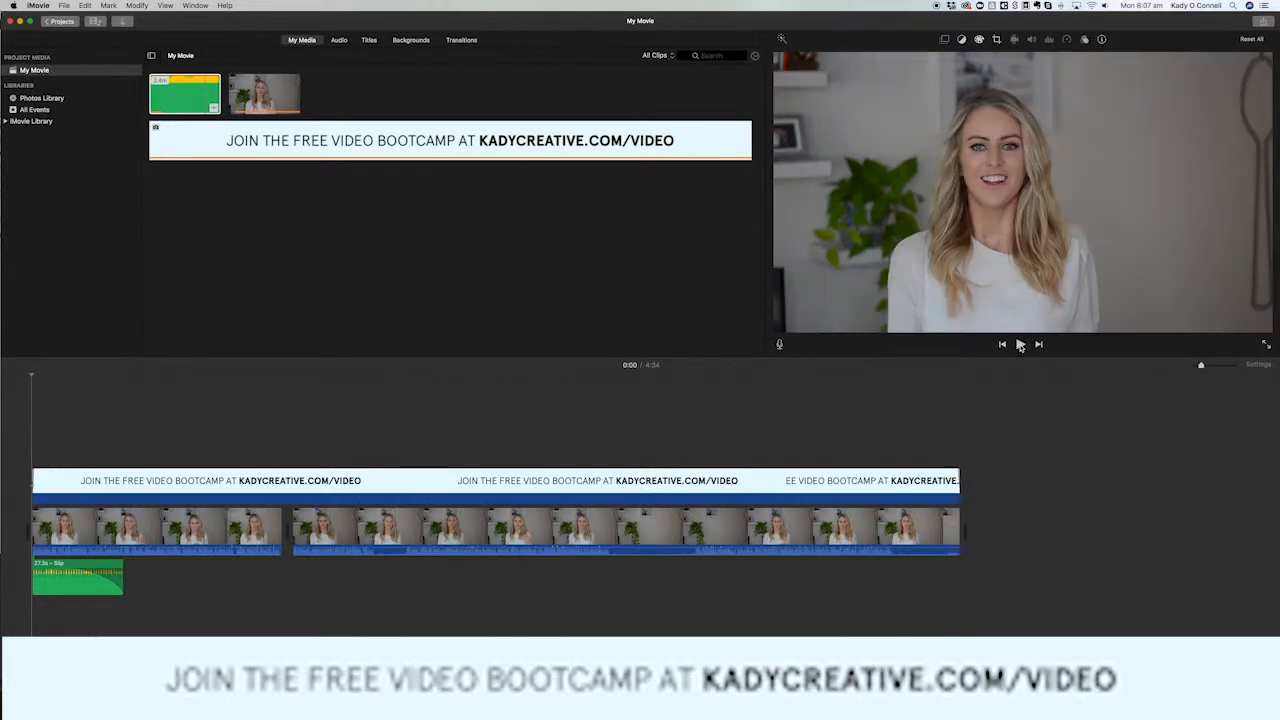
pyautogui.click(1020, 344)
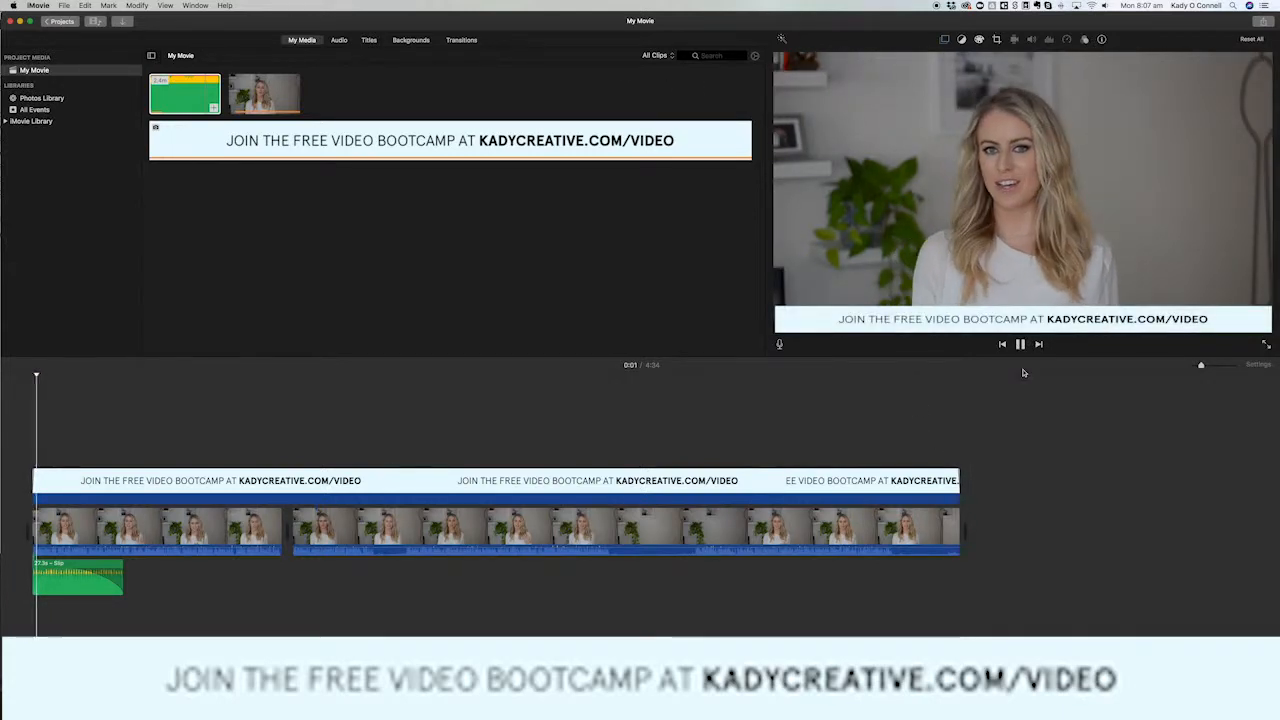
pyautogui.press('XF86AudioRaiseVolume')
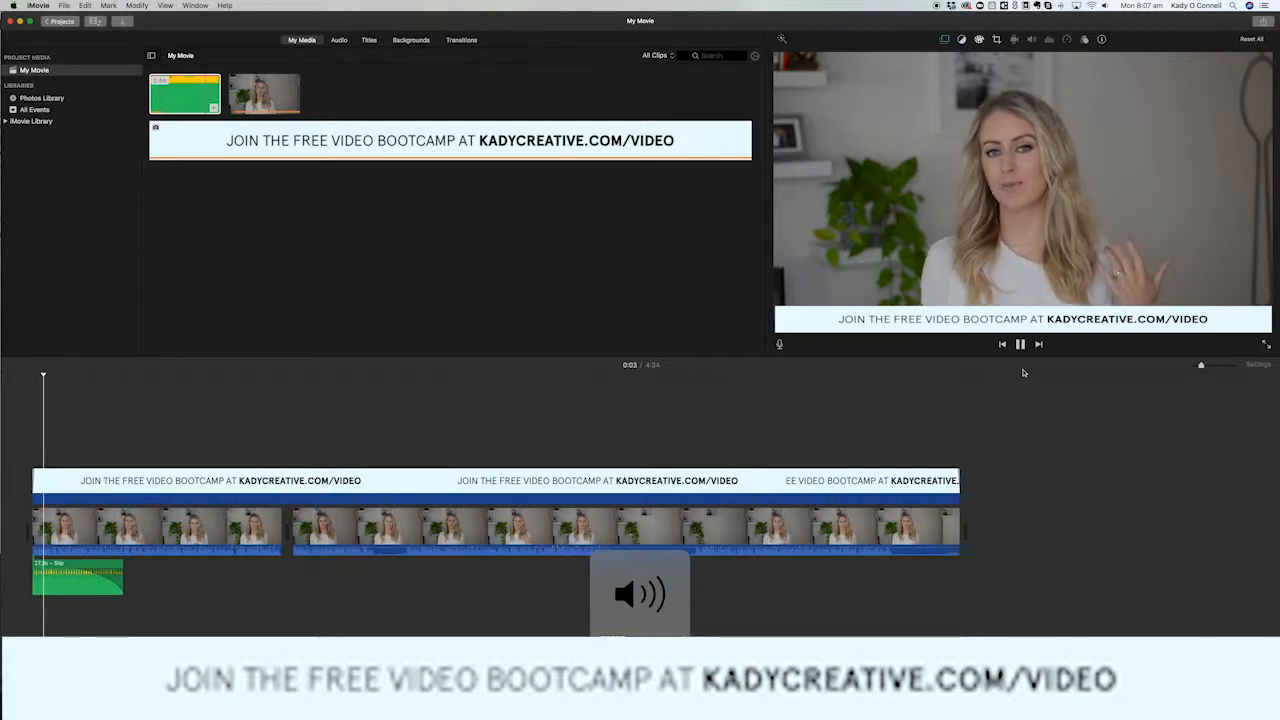
pyautogui.click(1020, 350)
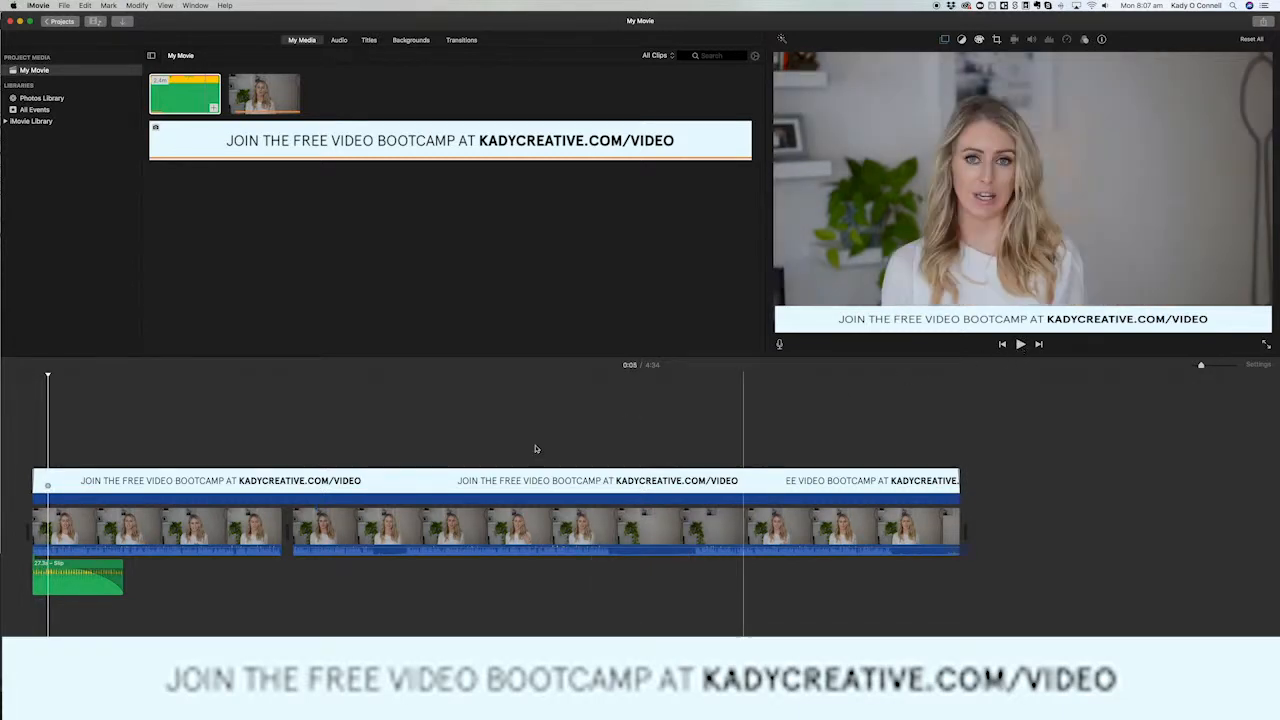
# Browse the iTunes audio list and select the "audio_only" track.
pyautogui.click(56, 595)
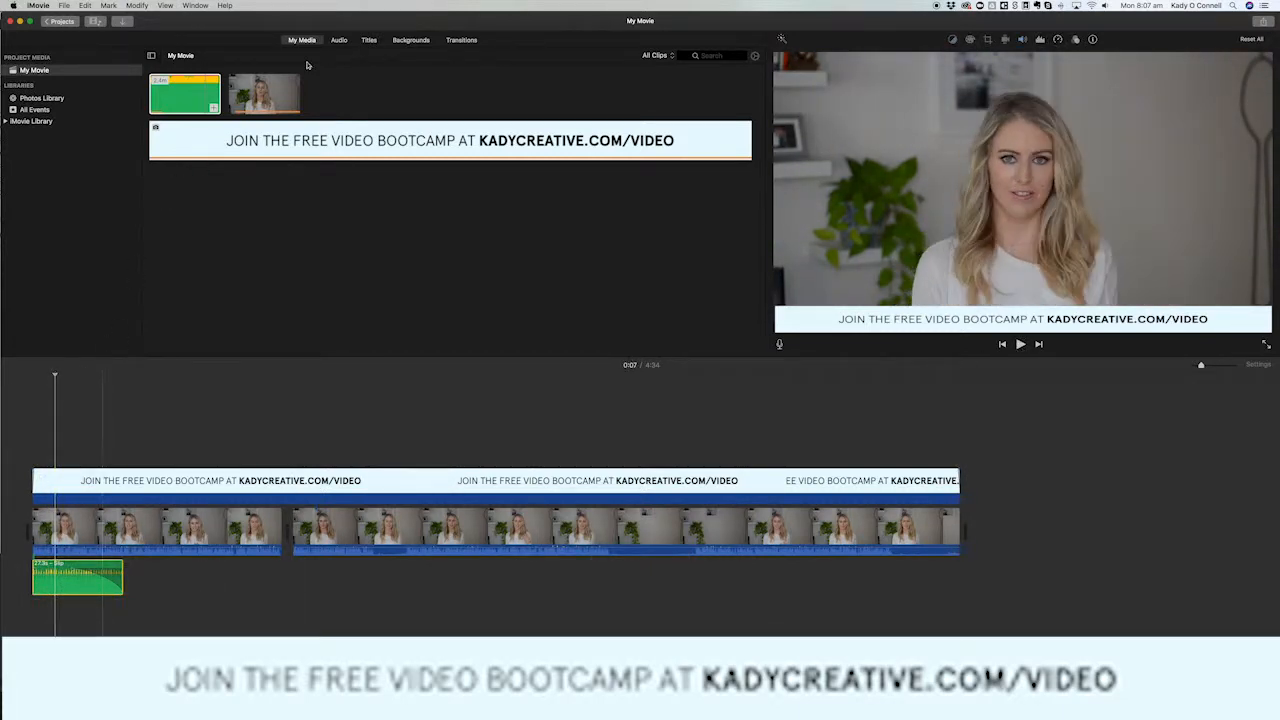
pyautogui.click(339, 40)
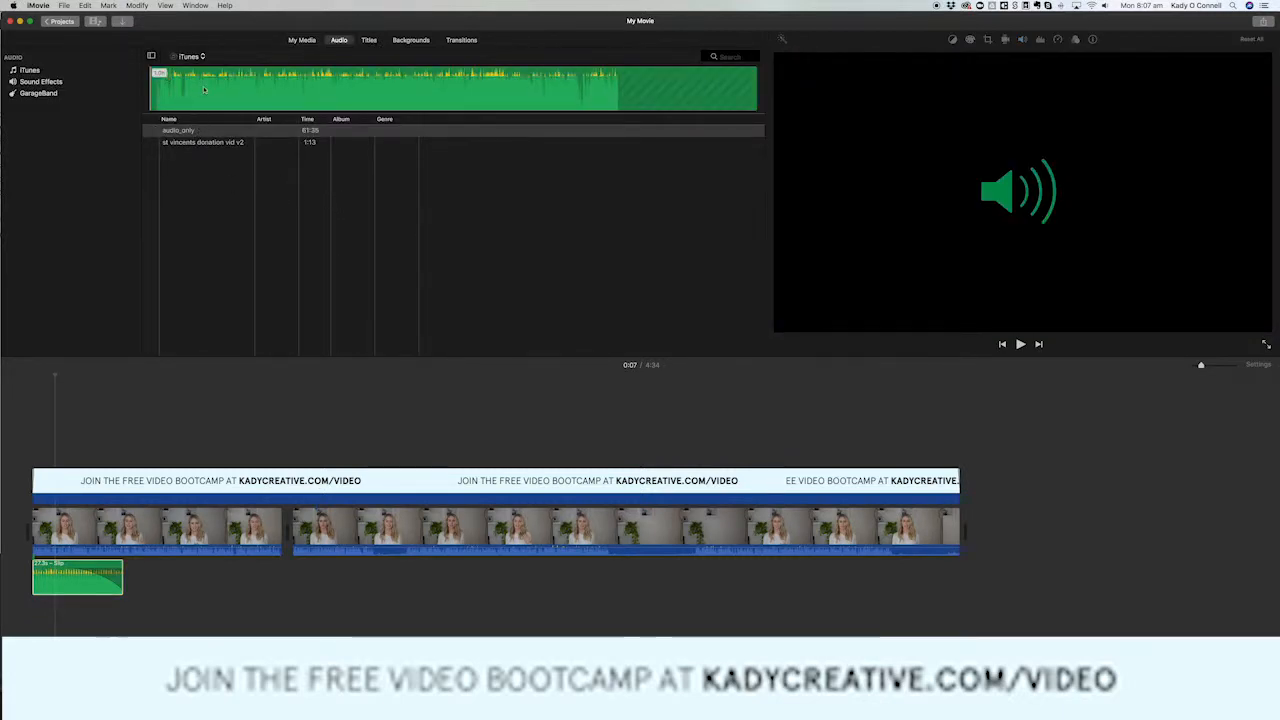
pyautogui.click(200, 131)
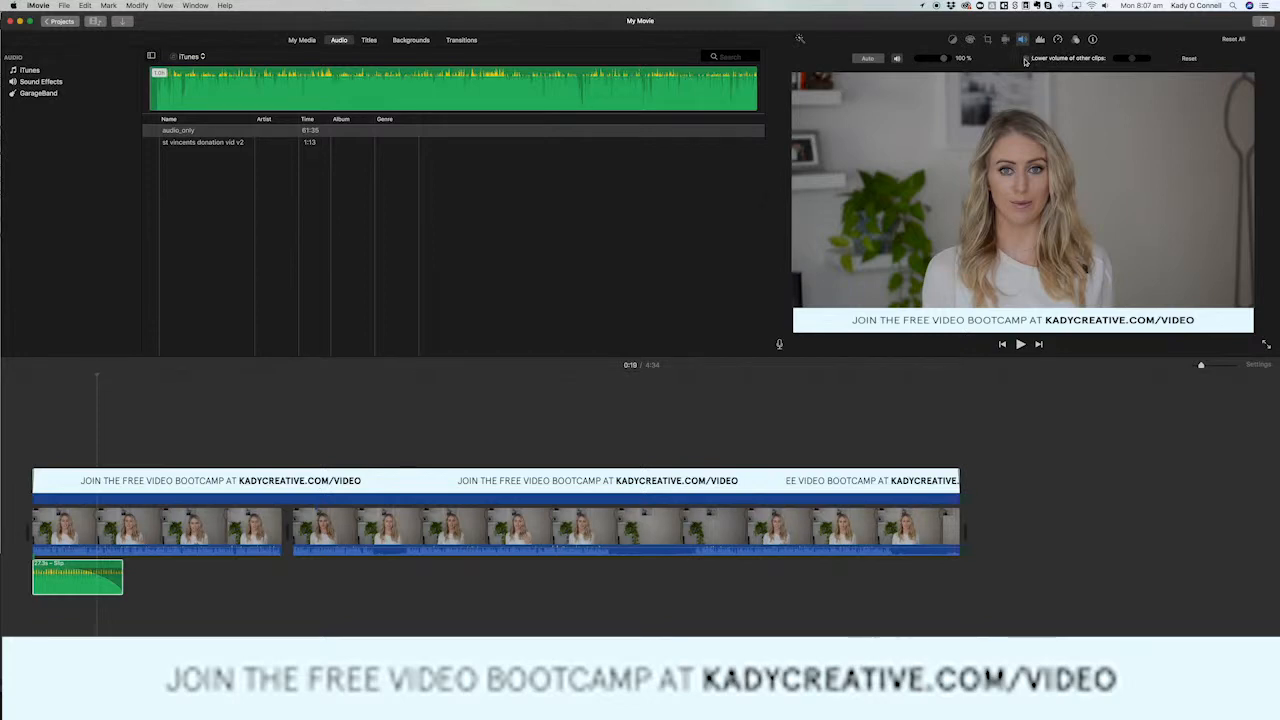
# Turn on lowering the volume of other clips for the first video clip and play the movie from the start.
pyautogui.click(226, 534)
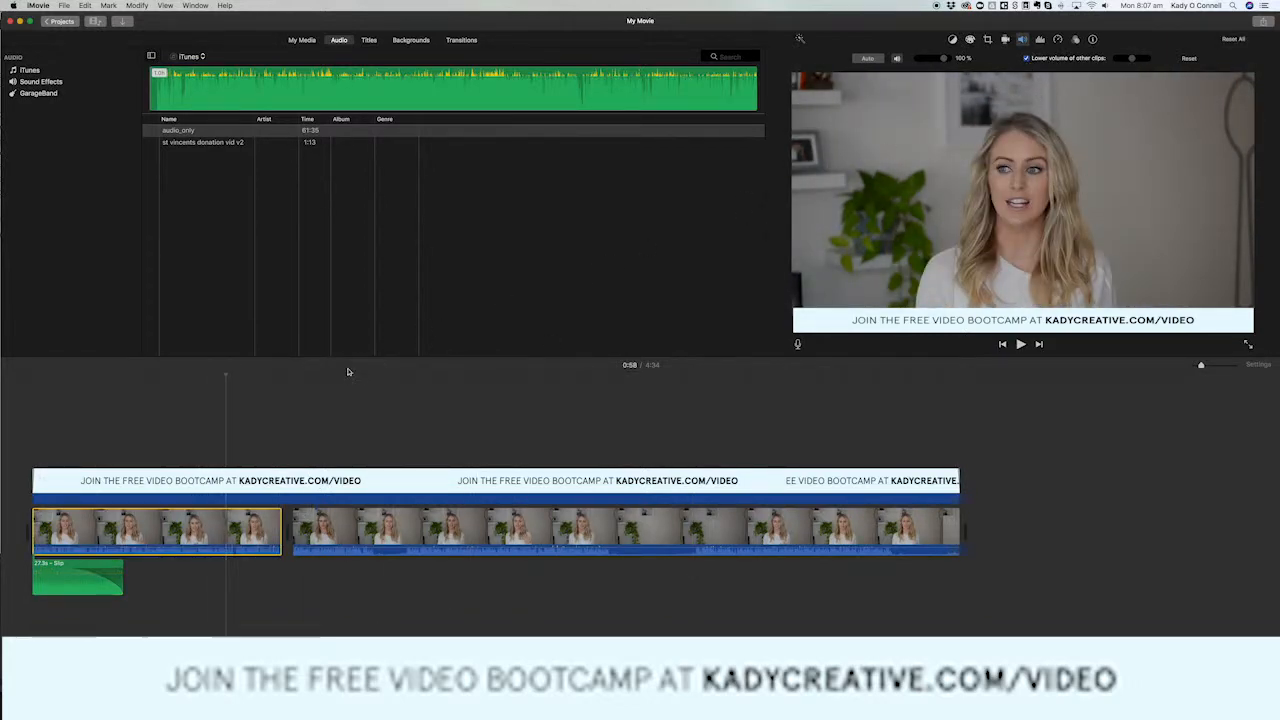
pyautogui.click(27, 392)
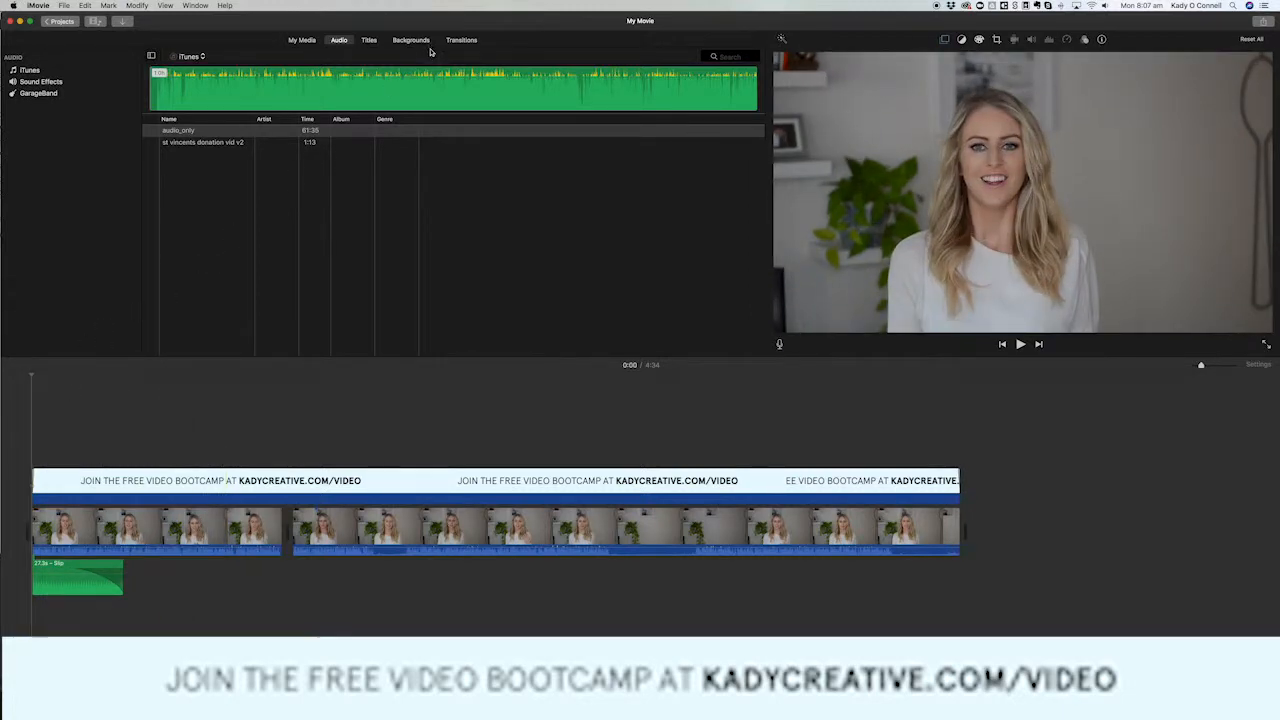
pyautogui.click(1019, 344)
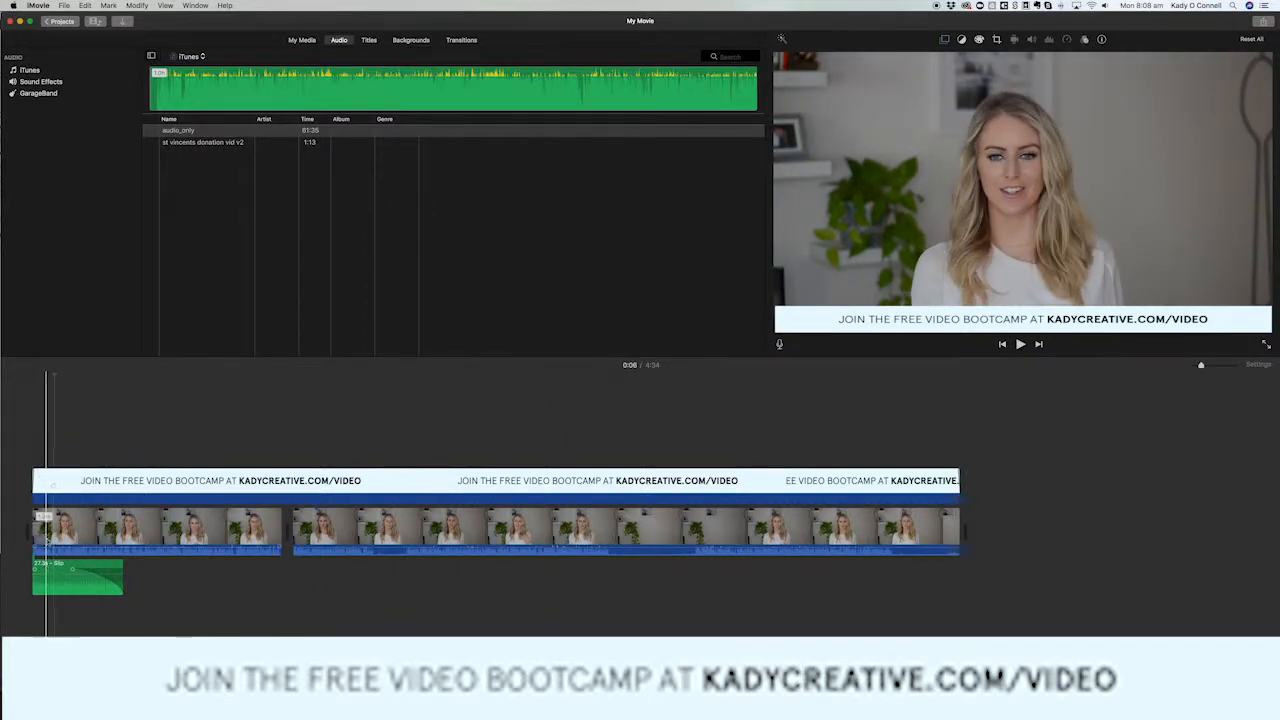
pyautogui.click(100, 528)
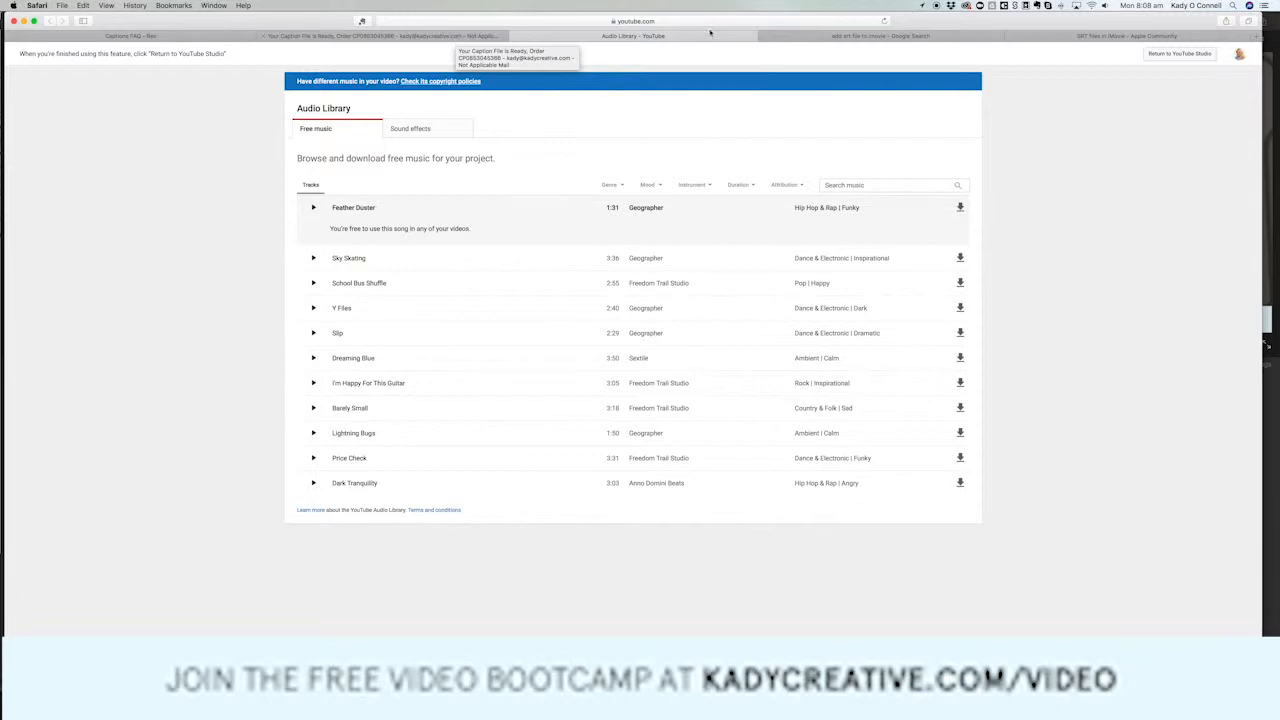
# View the Rev website's transcription, caption and foreign subtitle services in Safari, and return to the movie project in iMovie.
pyautogui.click(130, 36)
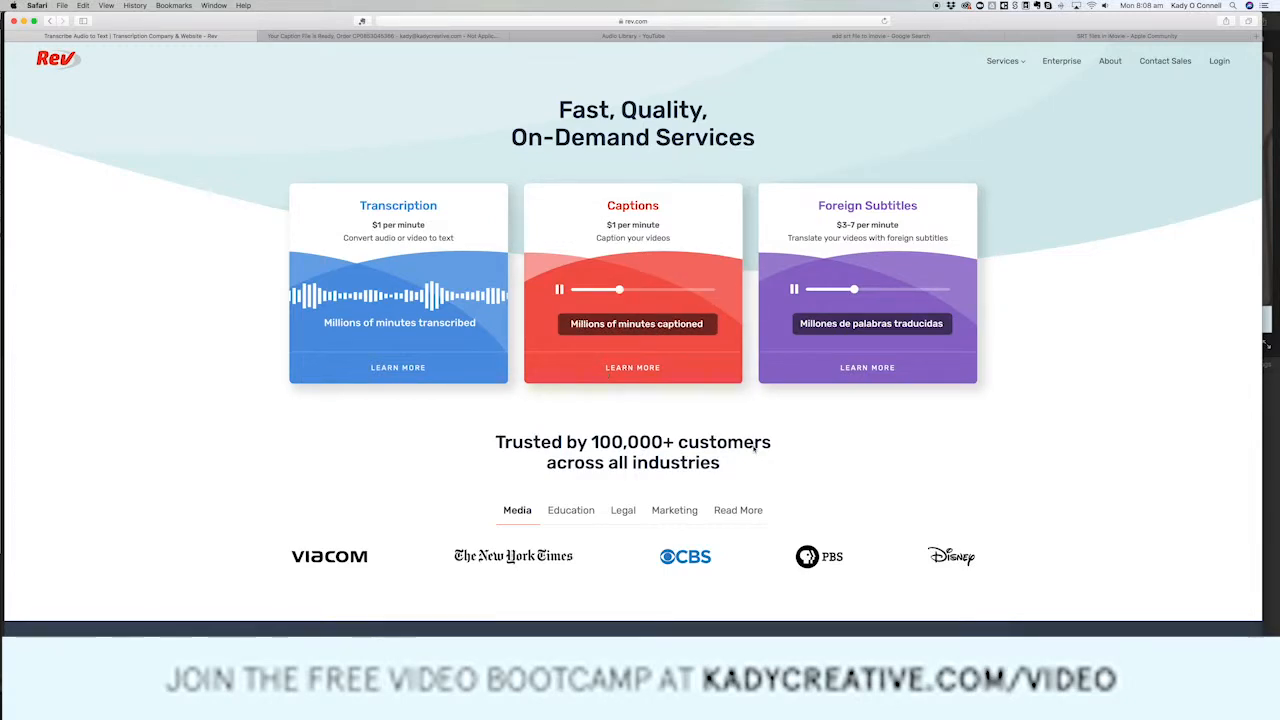
pyautogui.click(1082, 692)
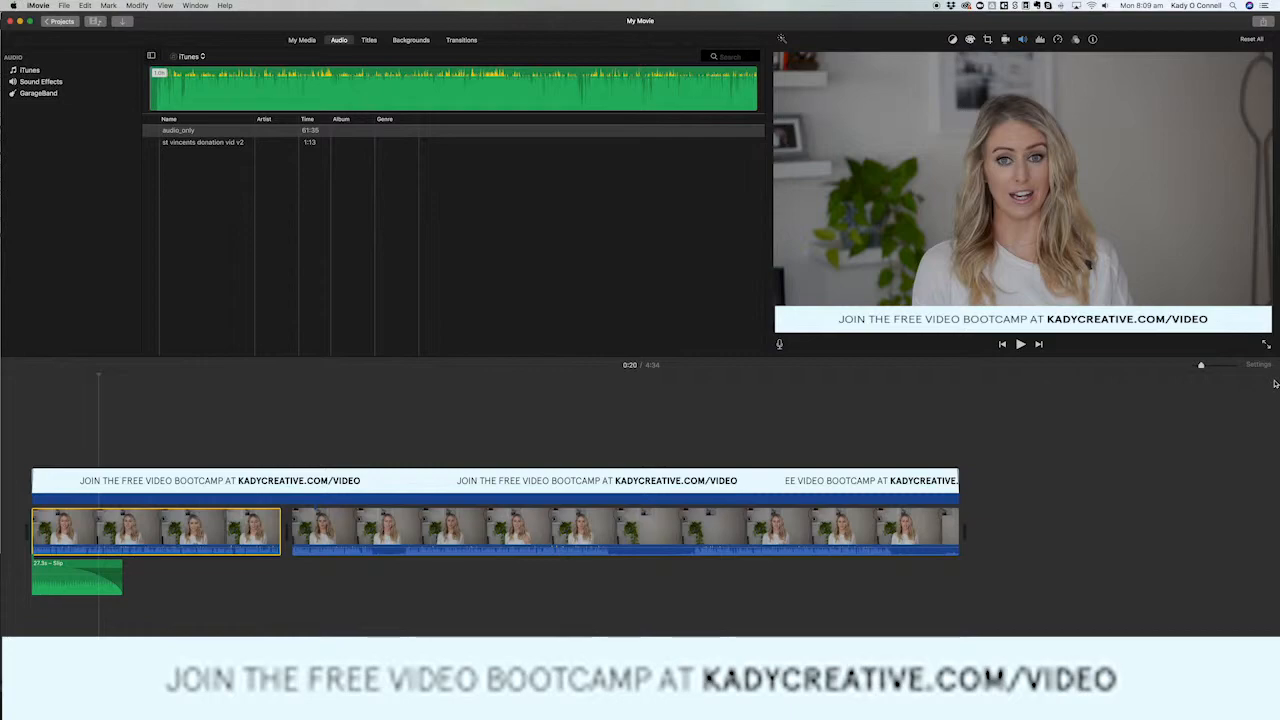
# Export the movie as a video and audio file at 1080p, high quality, saved as "My Movie2" in the TEST folder.
pyautogui.click(1262, 21)
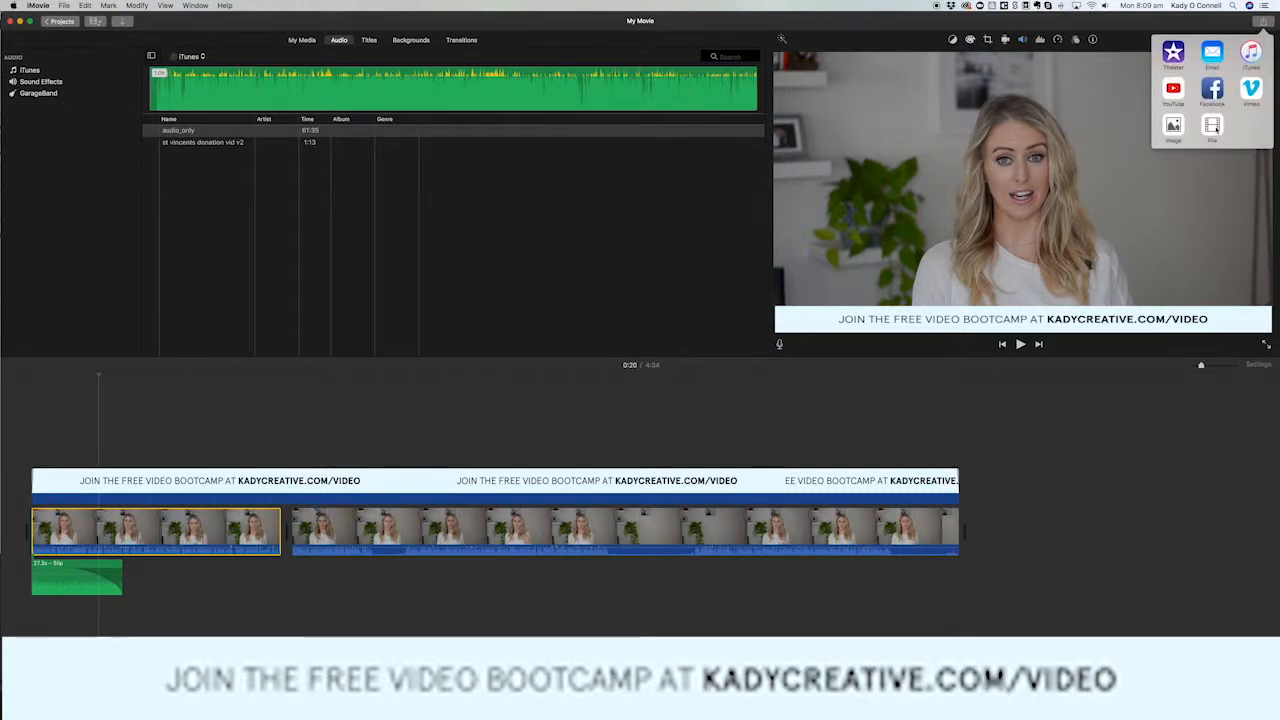
pyautogui.click(1211, 126)
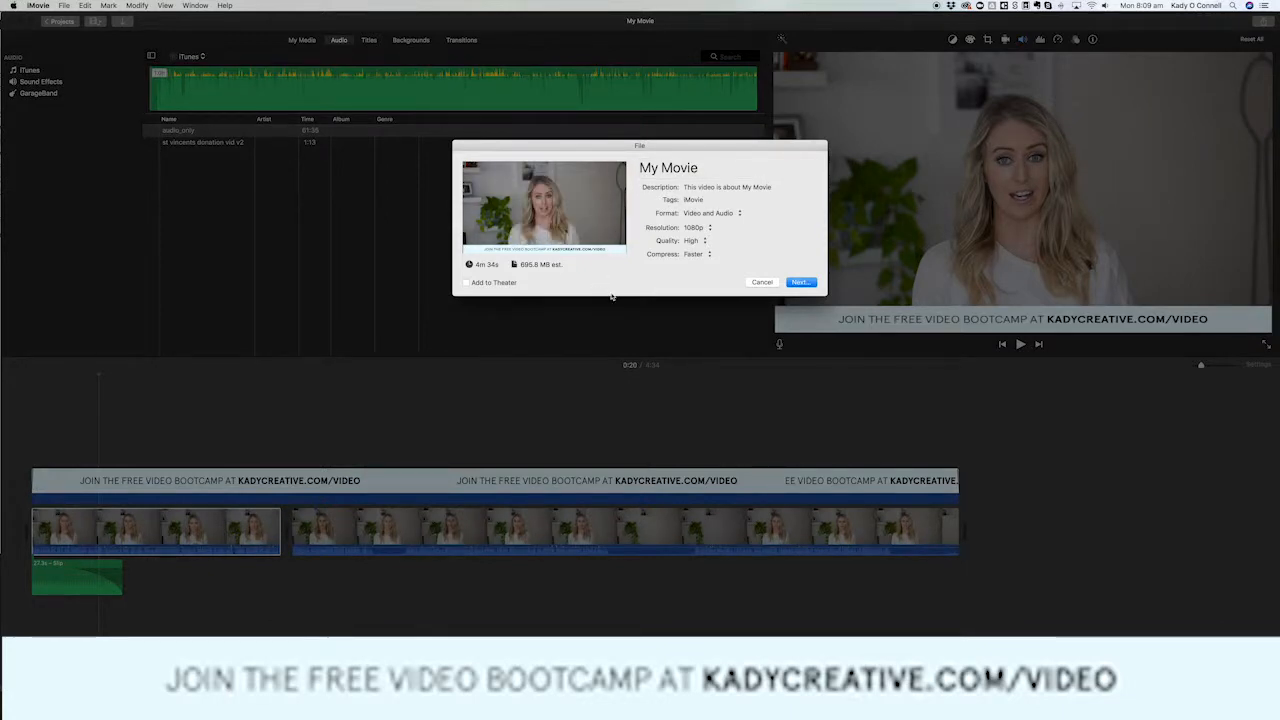
pyautogui.click(798, 283)
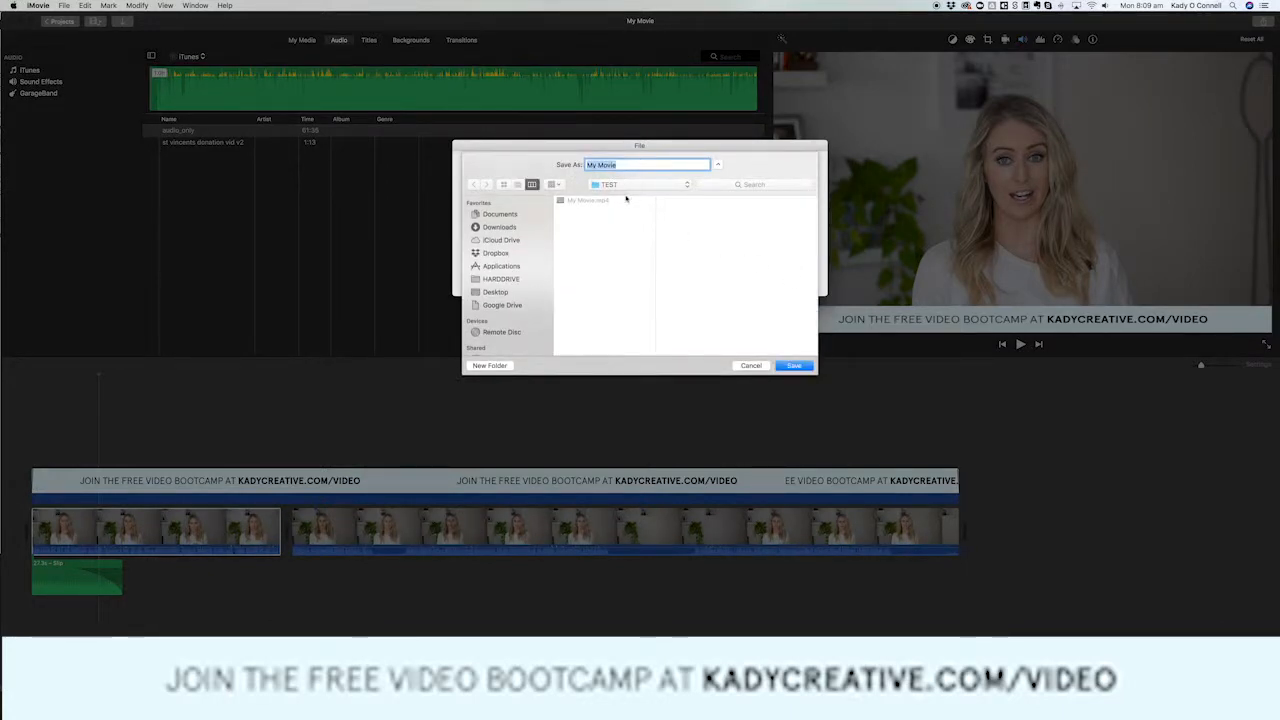
pyautogui.press('Right')
pyautogui.write('2')
pyautogui.press('Return')
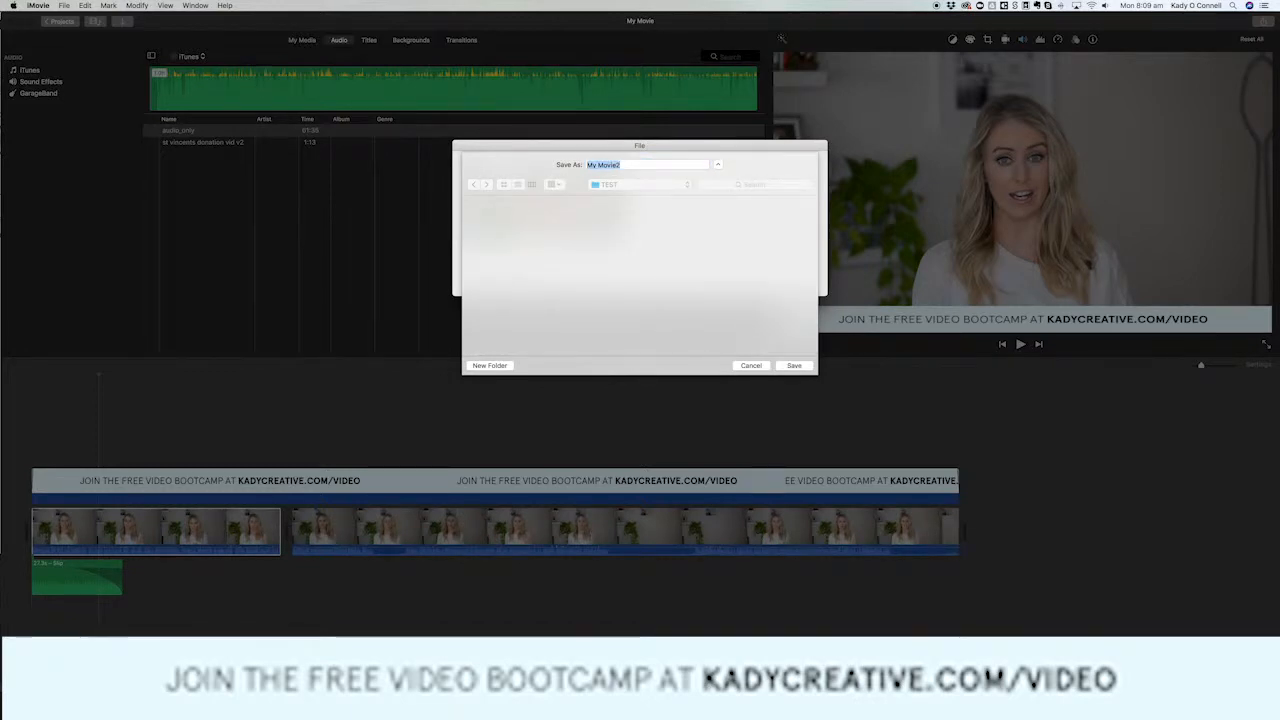